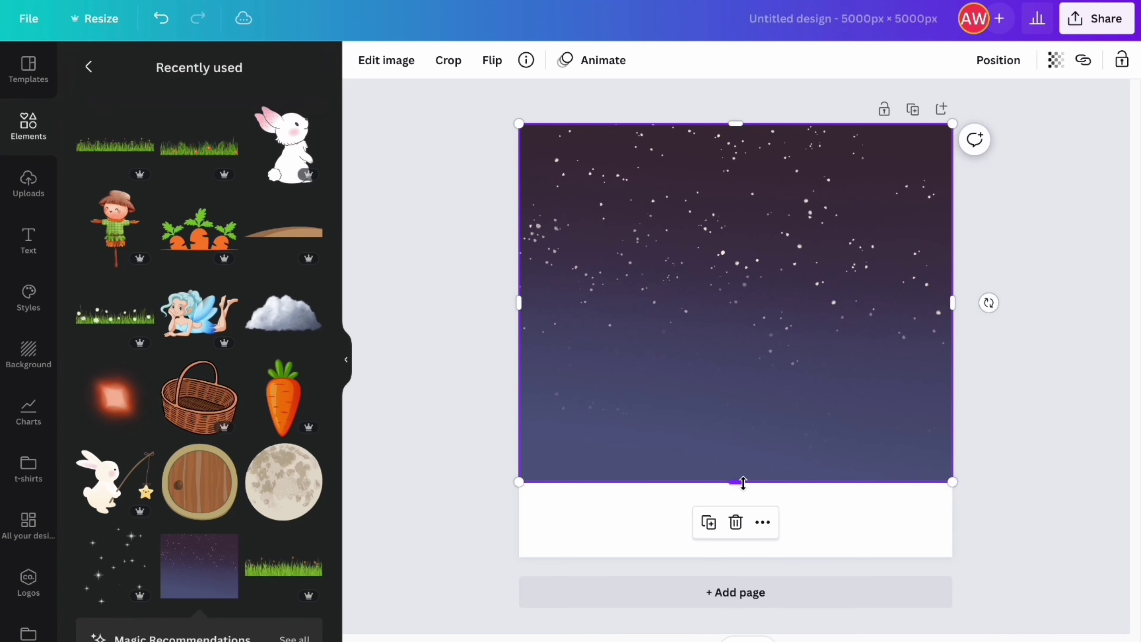
# Stretch the night sky to fill the page, then overlay the sparkle stars, rotated a quarter turn counterclockwise, flipped horizontally and scaled to page width
pyautogui.moveTo(743, 483); pyautogui.dragTo(745, 557)
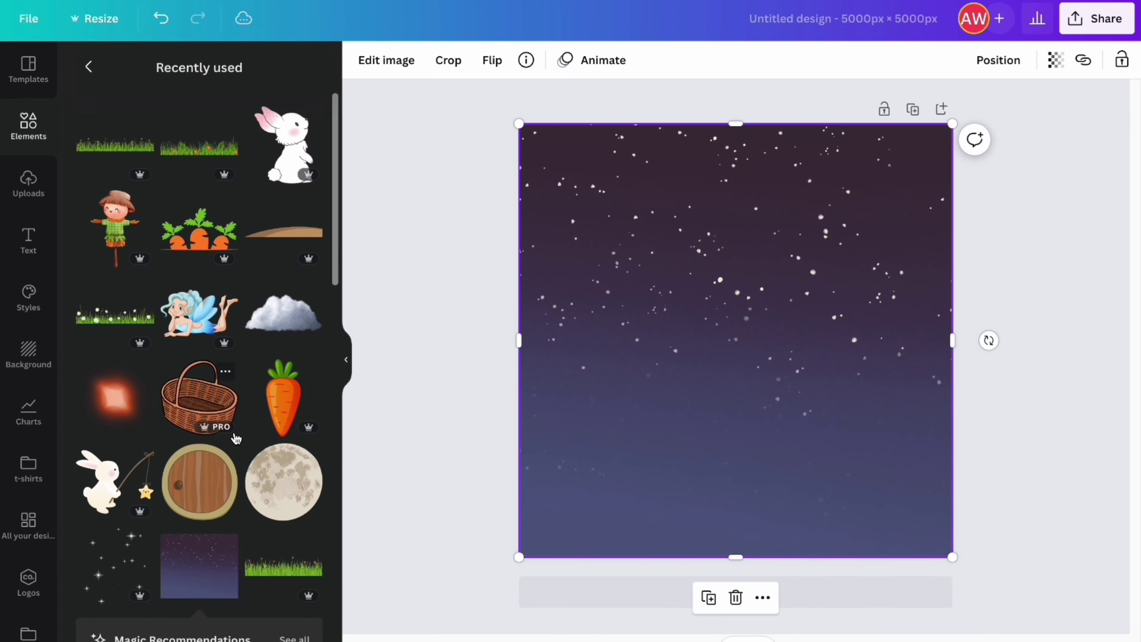
pyautogui.click(123, 563)
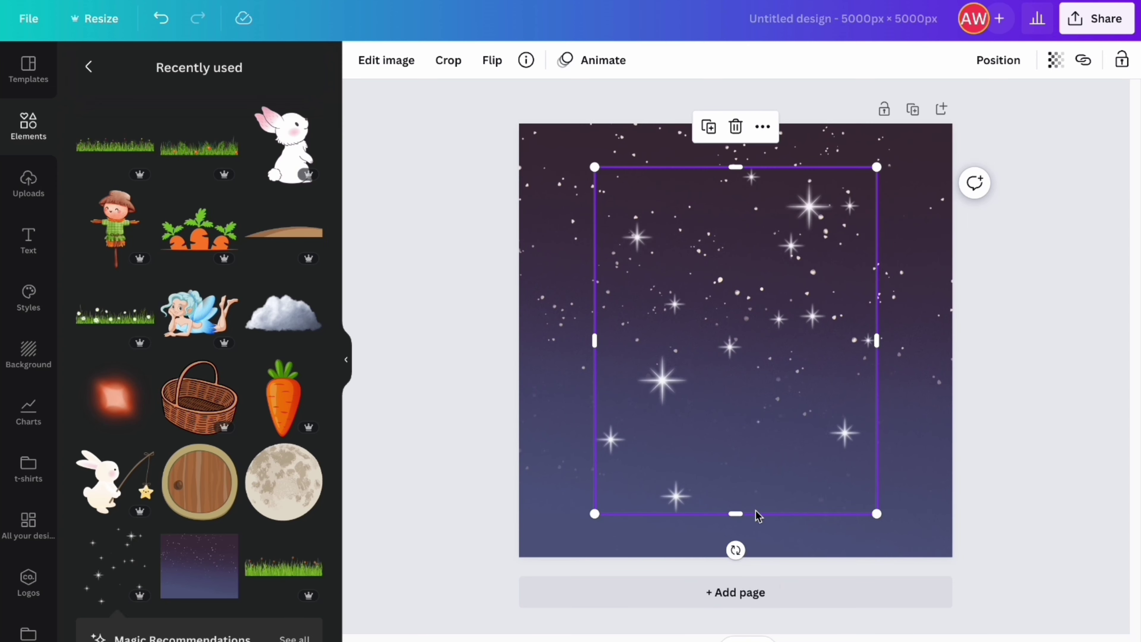
pyautogui.moveTo(741, 552); pyautogui.dragTo(946, 341)
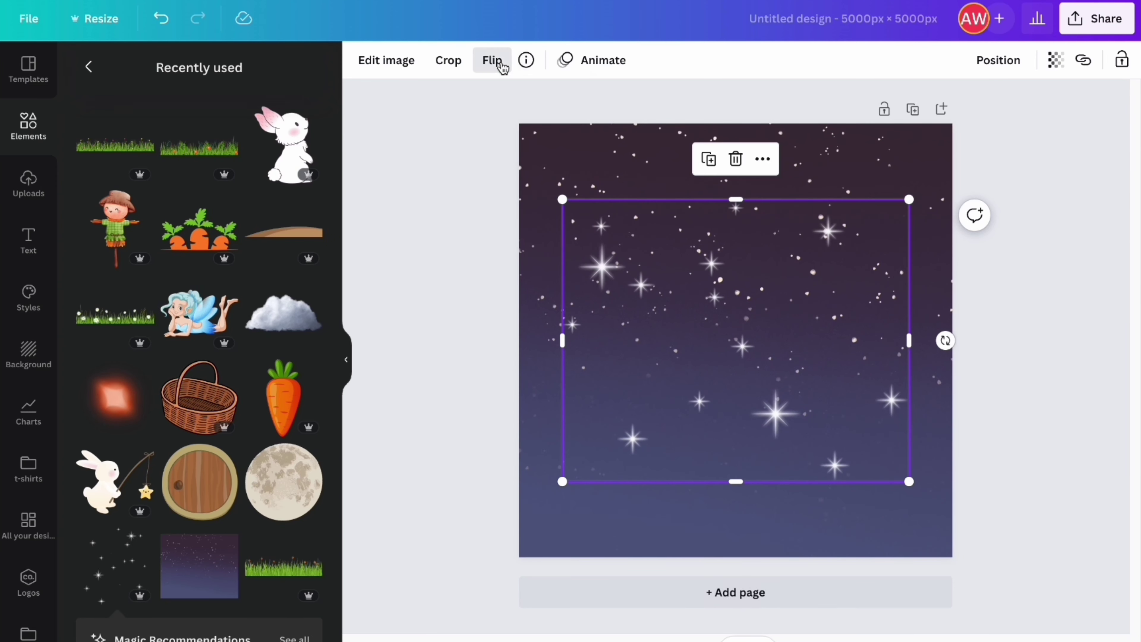
pyautogui.click(493, 60)
pyautogui.click(532, 101)
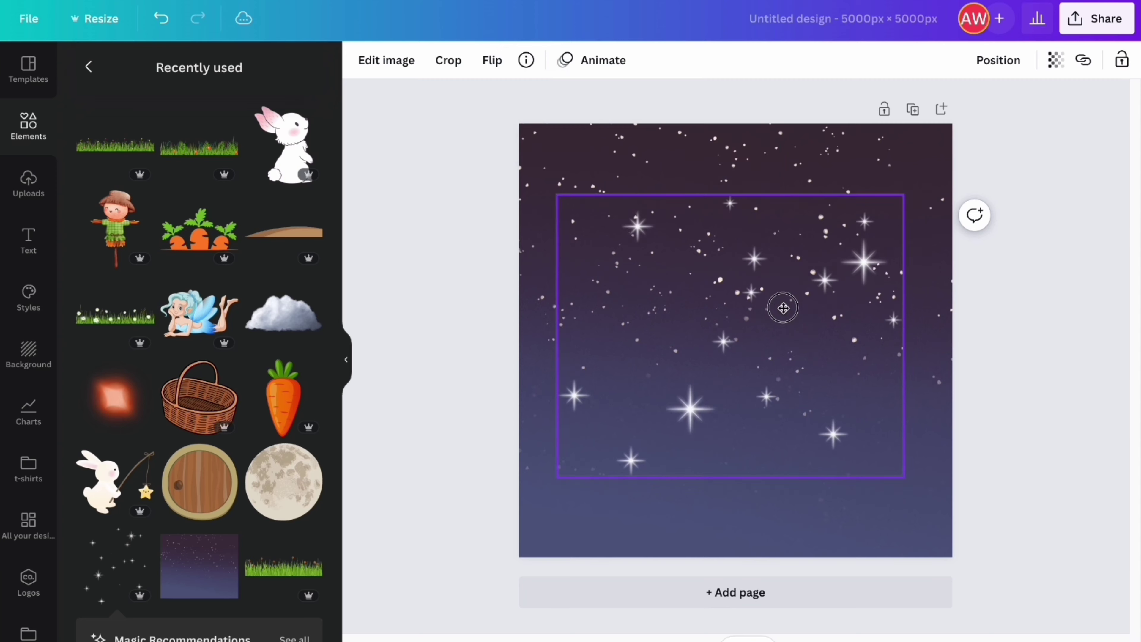
pyautogui.moveTo(783, 308); pyautogui.dragTo(767, 262)
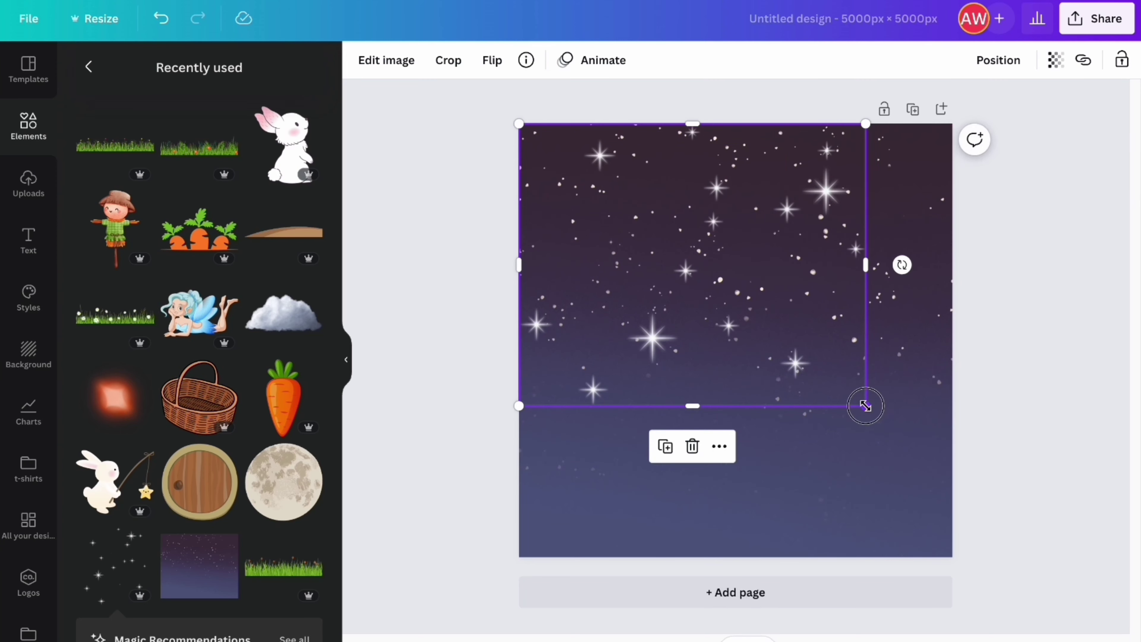
pyautogui.moveTo(865, 406); pyautogui.dragTo(953, 476)
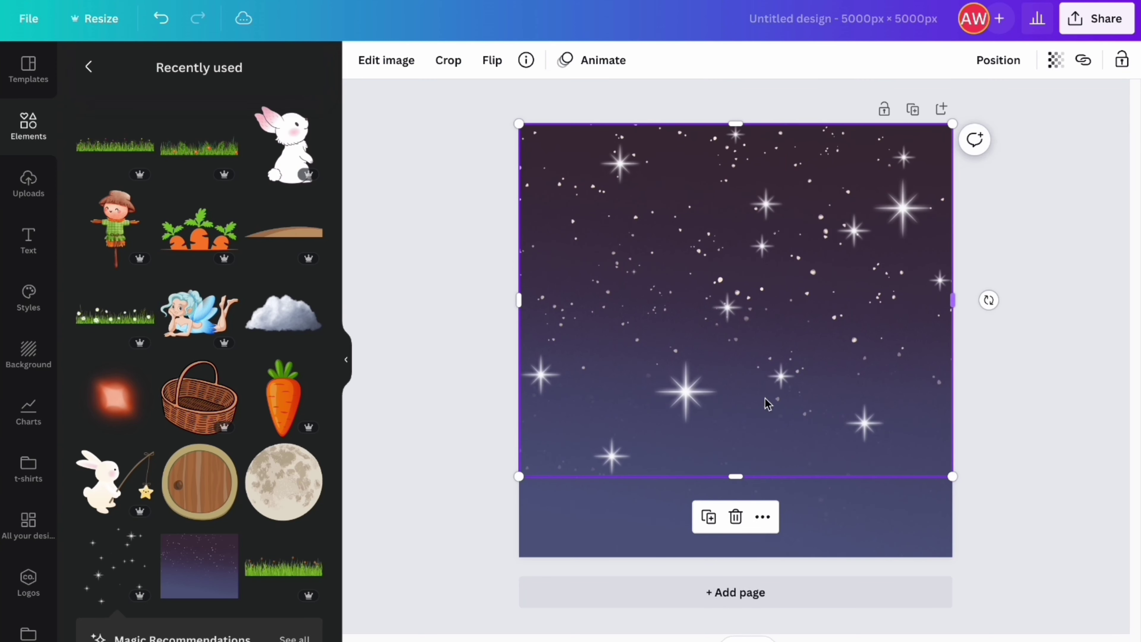
# Add the moon, slightly reduced, in the sky's upper-left corner and place the round wooden door on it
pyautogui.click(284, 481)
pyautogui.moveTo(749, 319); pyautogui.dragTo(648, 196)
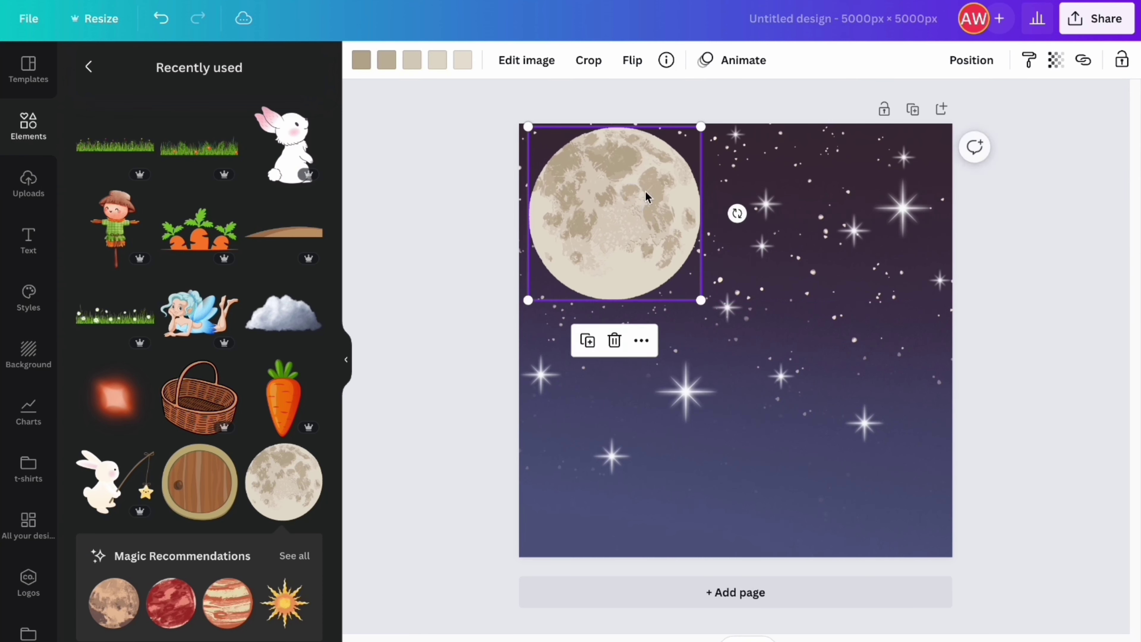
pyautogui.moveTo(701, 126); pyautogui.dragTo(695, 152)
pyautogui.click(200, 481)
pyautogui.moveTo(820, 258); pyautogui.dragTo(654, 159)
# Add the rabbit with the fishing rod, shrink it and seat it on the moon's lower-right edge beside the door
pyautogui.click(115, 481)
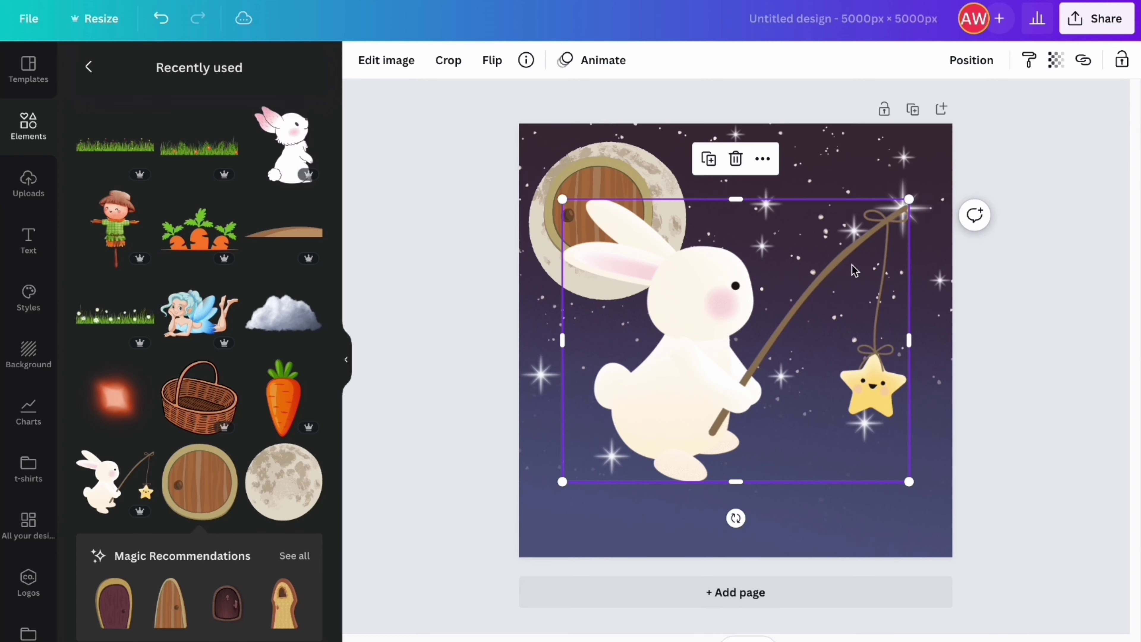
pyautogui.moveTo(907, 201); pyautogui.dragTo(726, 472)
pyautogui.moveTo(671, 393); pyautogui.dragTo(648, 412)
pyautogui.moveTo(608, 465); pyautogui.dragTo(660, 266)
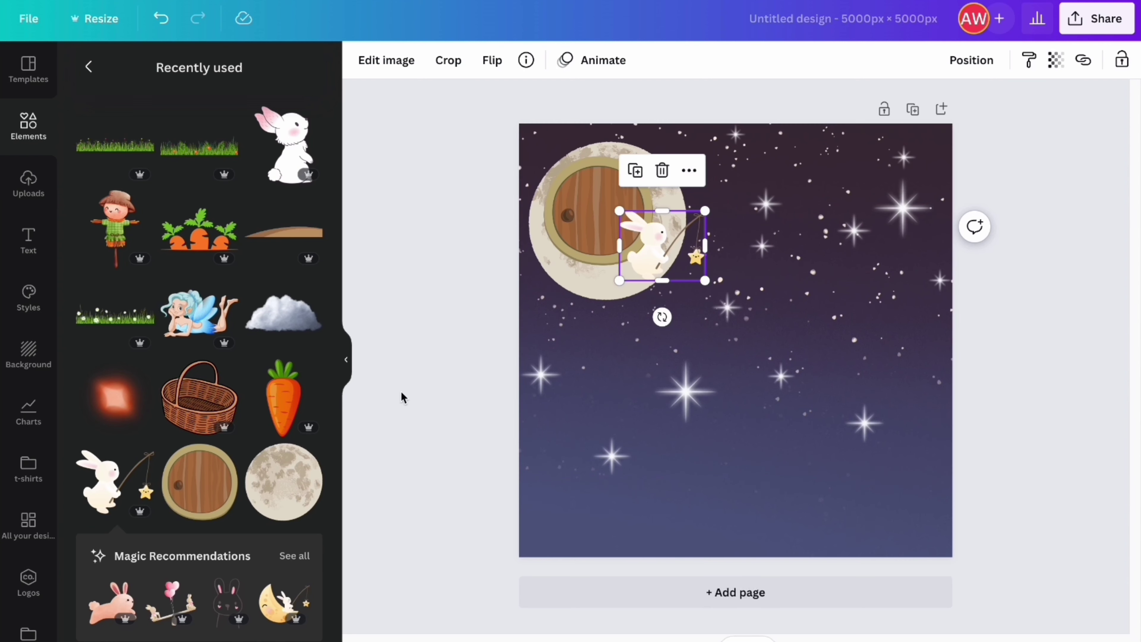
# Add a carrot, shrink it and hang it from the rabbit's fishing line so it covers the star
pyautogui.click(289, 395)
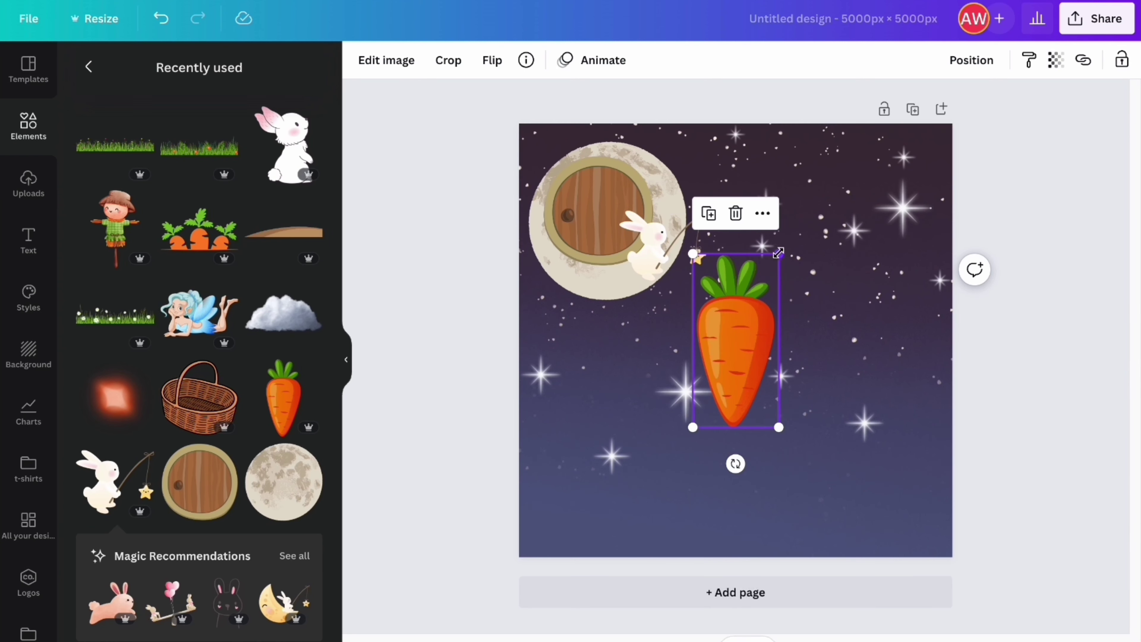
pyautogui.moveTo(779, 253); pyautogui.dragTo(724, 376)
pyautogui.moveTo(714, 415); pyautogui.dragTo(707, 269)
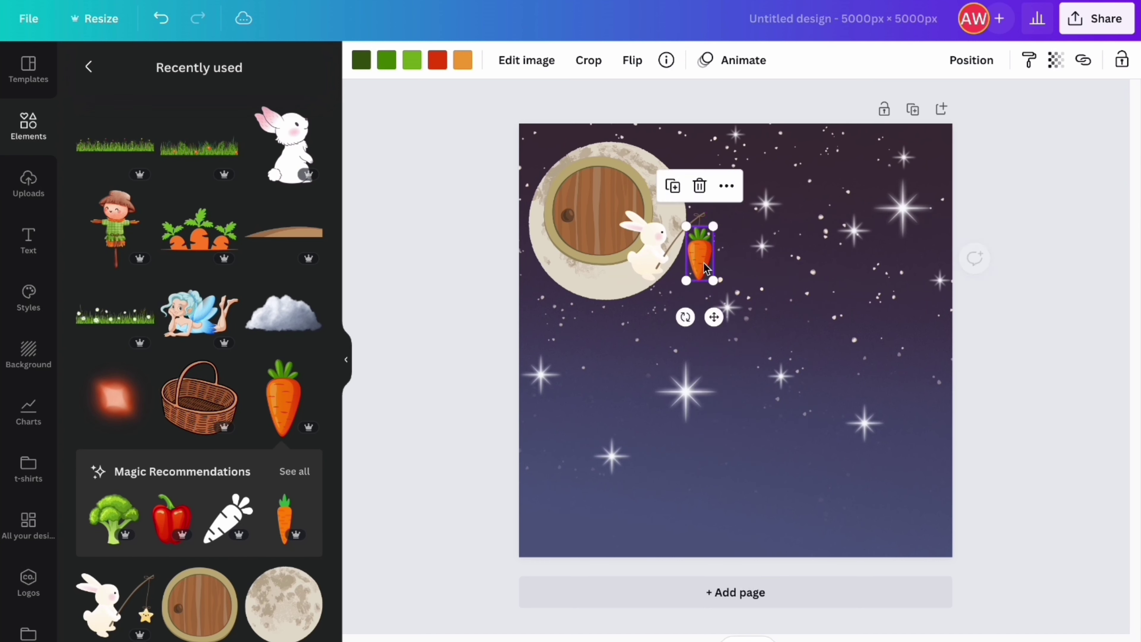
pyautogui.moveTo(713, 229); pyautogui.dragTo(705, 243)
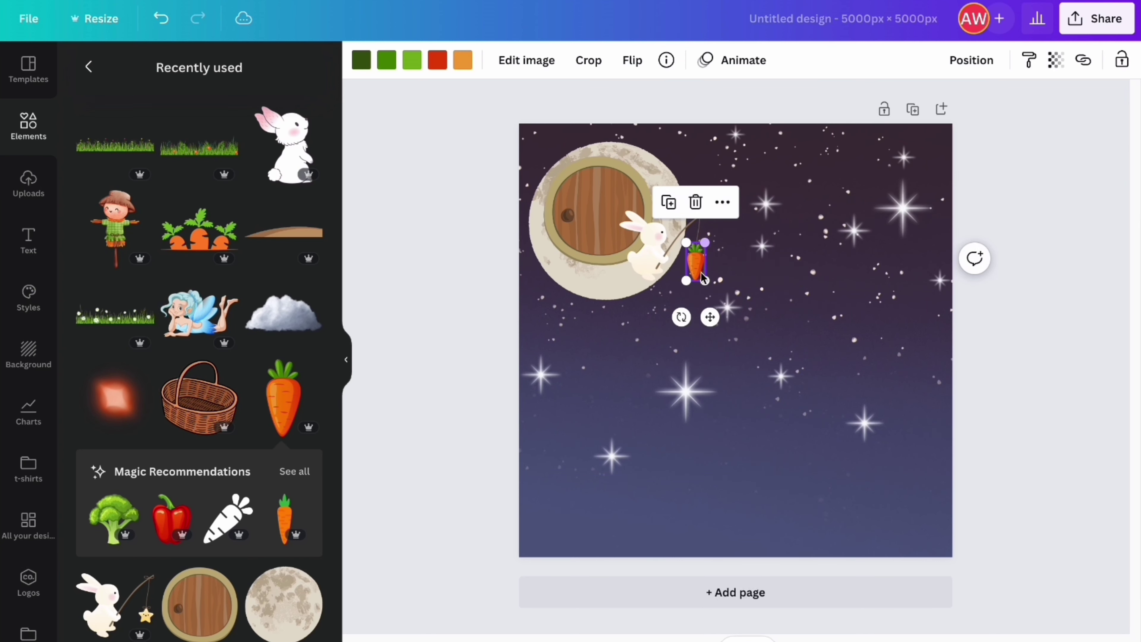
pyautogui.moveTo(711, 316); pyautogui.dragTo(713, 307)
pyautogui.moveTo(706, 234); pyautogui.dragTo(708, 233)
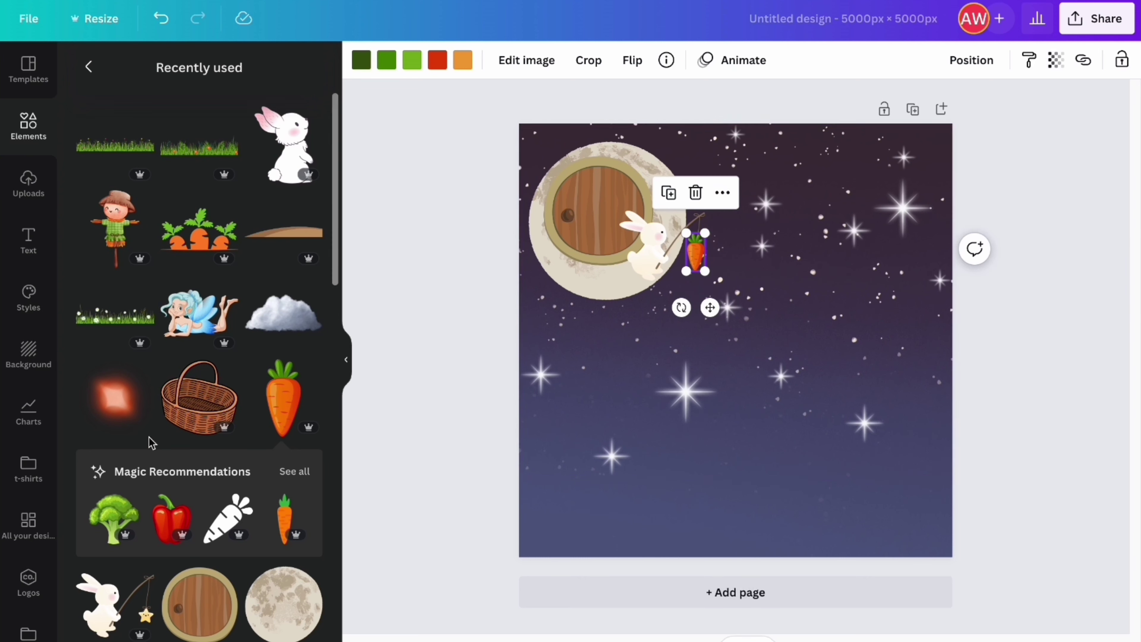
# Add the wicker basket, scale it to about 625 px wide and set it on the moon to the left of the rabbit
pyautogui.click(189, 384)
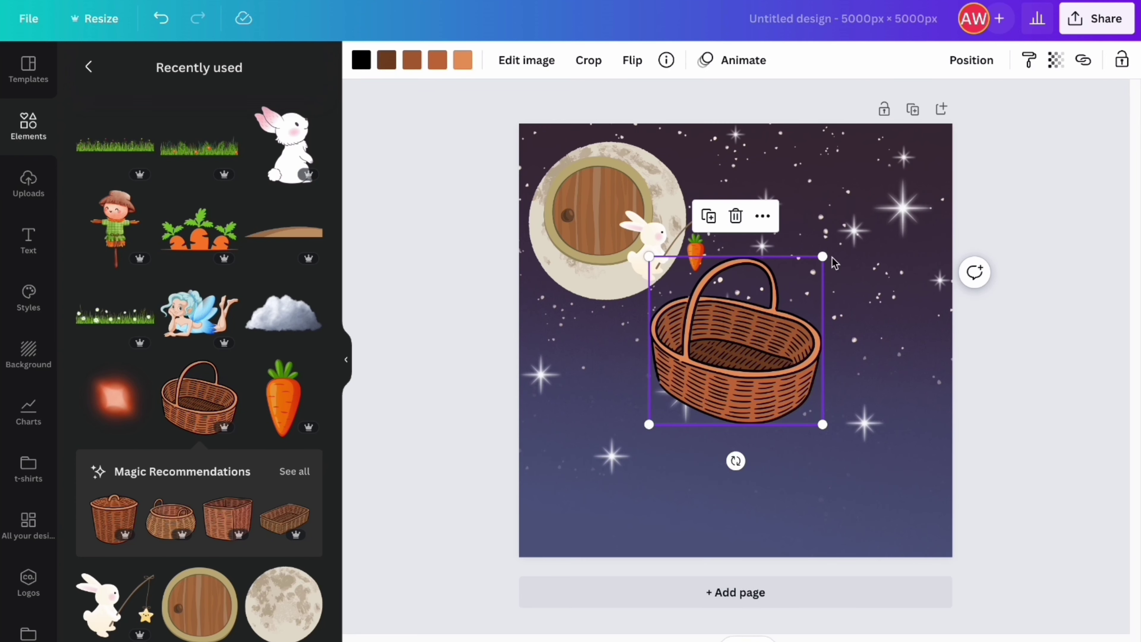
pyautogui.moveTo(824, 255); pyautogui.dragTo(704, 370)
pyautogui.moveTo(700, 413); pyautogui.dragTo(630, 282)
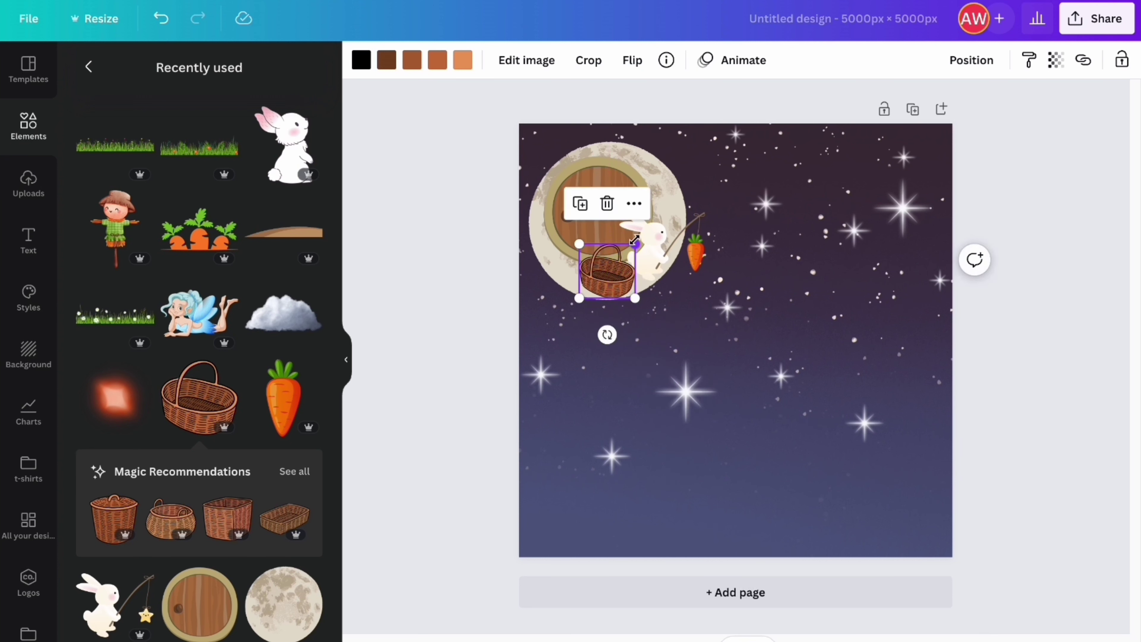
pyautogui.moveTo(634, 240); pyautogui.dragTo(634, 247)
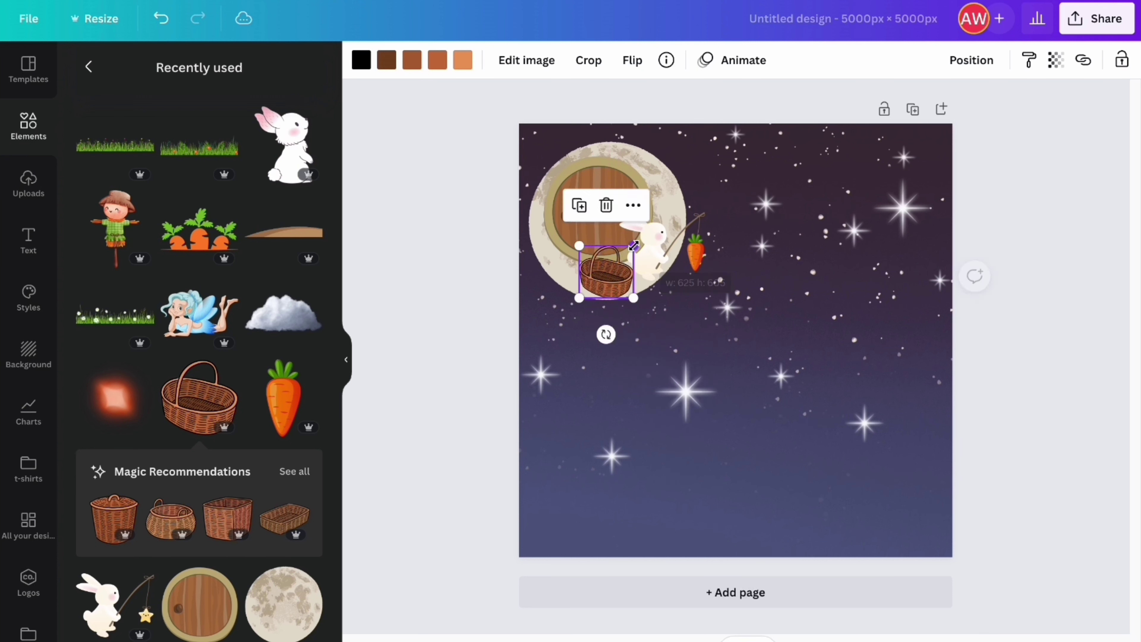
pyautogui.click(655, 324)
# Duplicate the hanging carrot and fill the wicker basket with smaller, rotated carrots
pyautogui.click(699, 264)
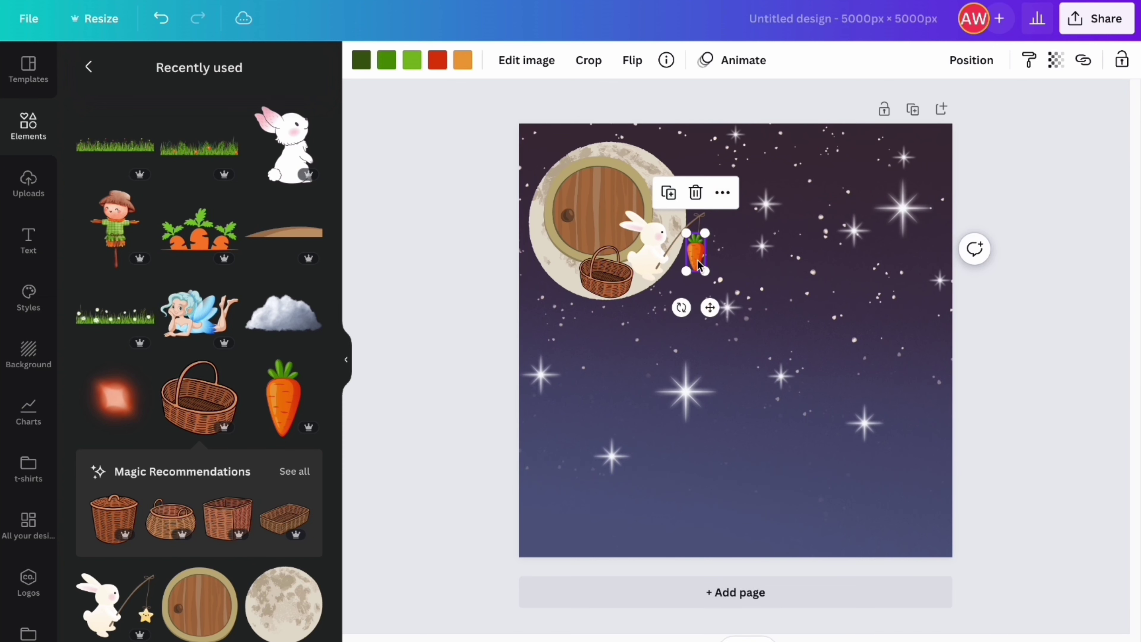
pyautogui.click(669, 193)
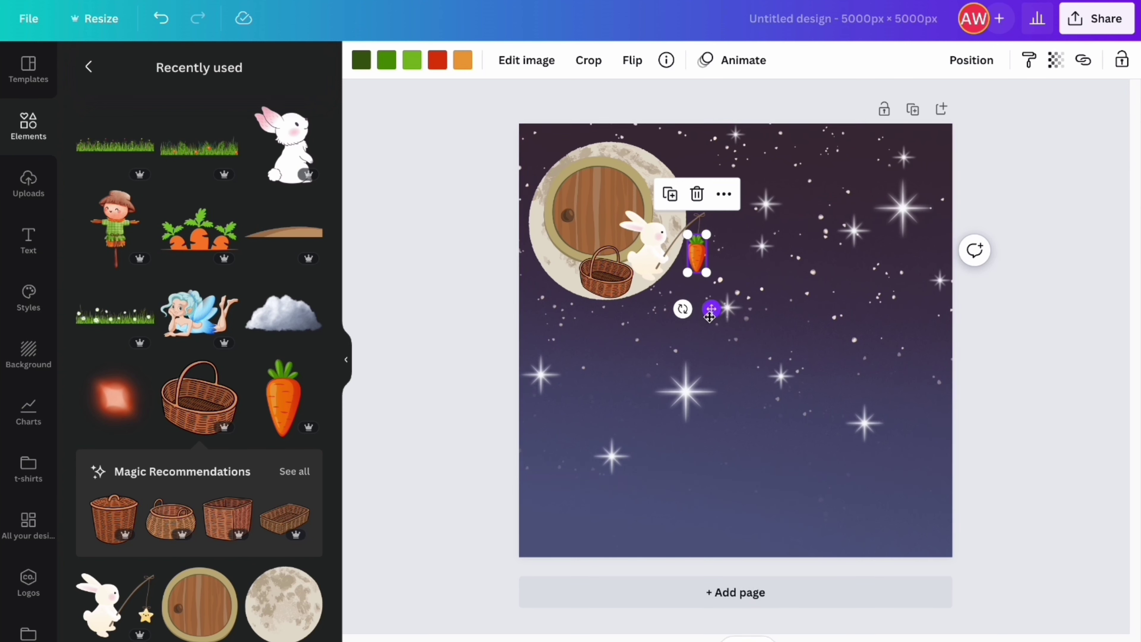
pyautogui.moveTo(712, 311); pyautogui.dragTo(619, 311)
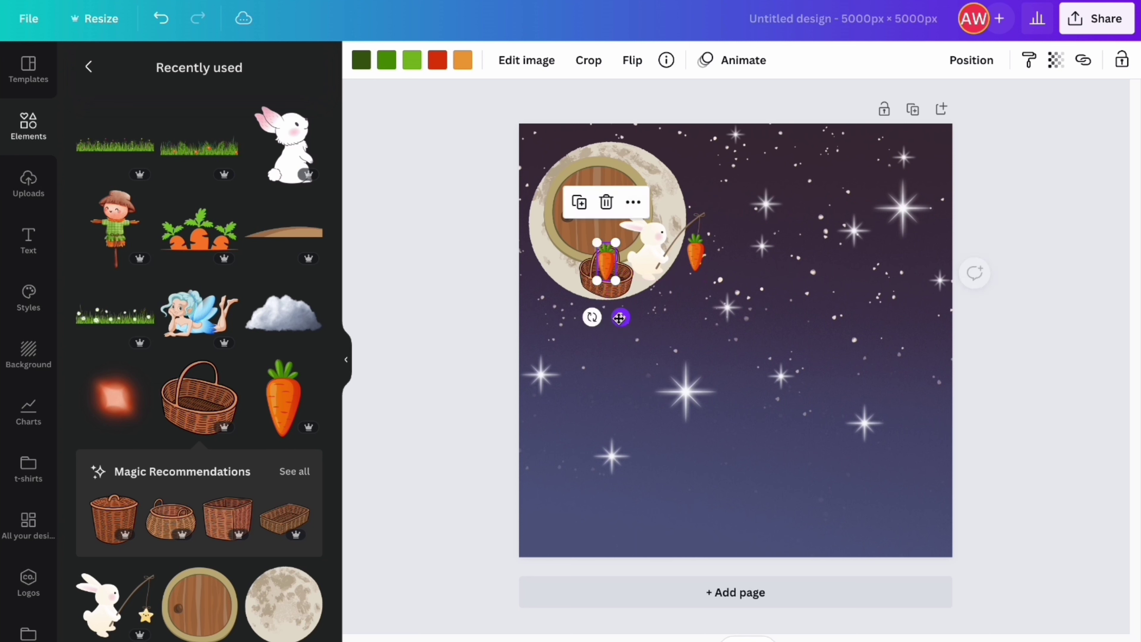
pyautogui.moveTo(617, 243); pyautogui.dragTo(614, 252)
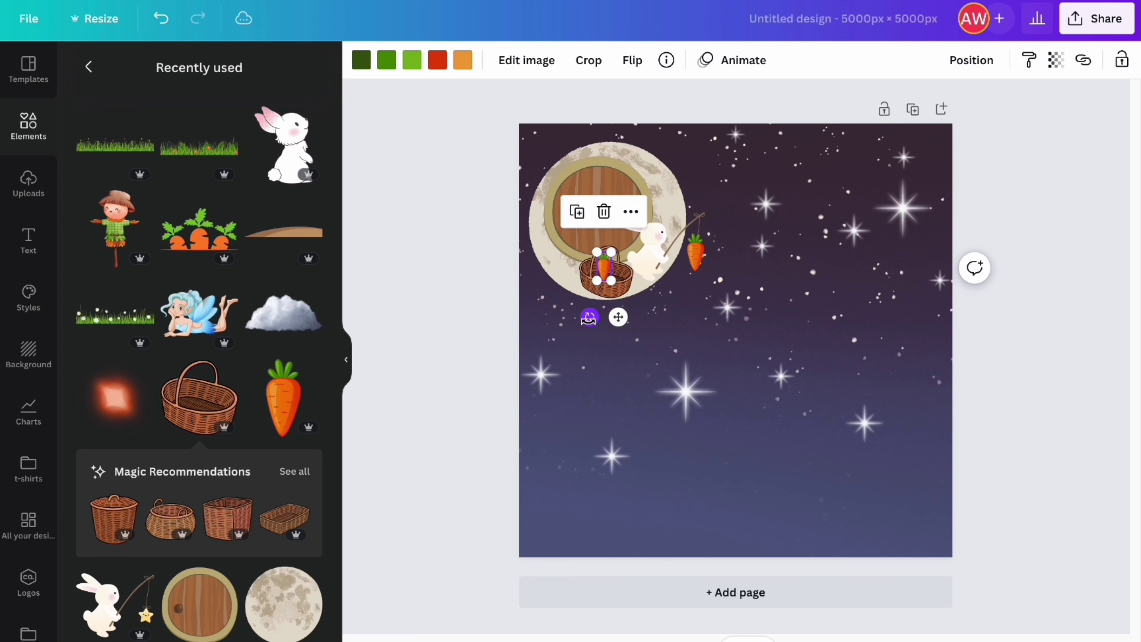
pyautogui.moveTo(590, 317); pyautogui.dragTo(667, 276)
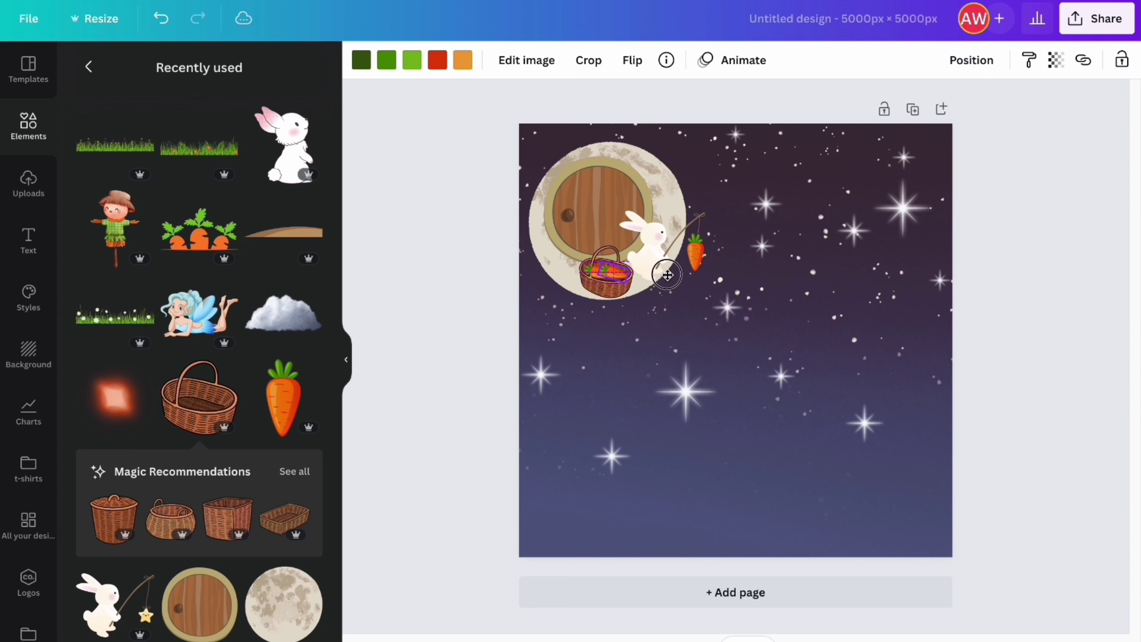
# Add the red glow shape, shrink it and place it slightly tilted over the rabbit's belly
pyautogui.click(115, 395)
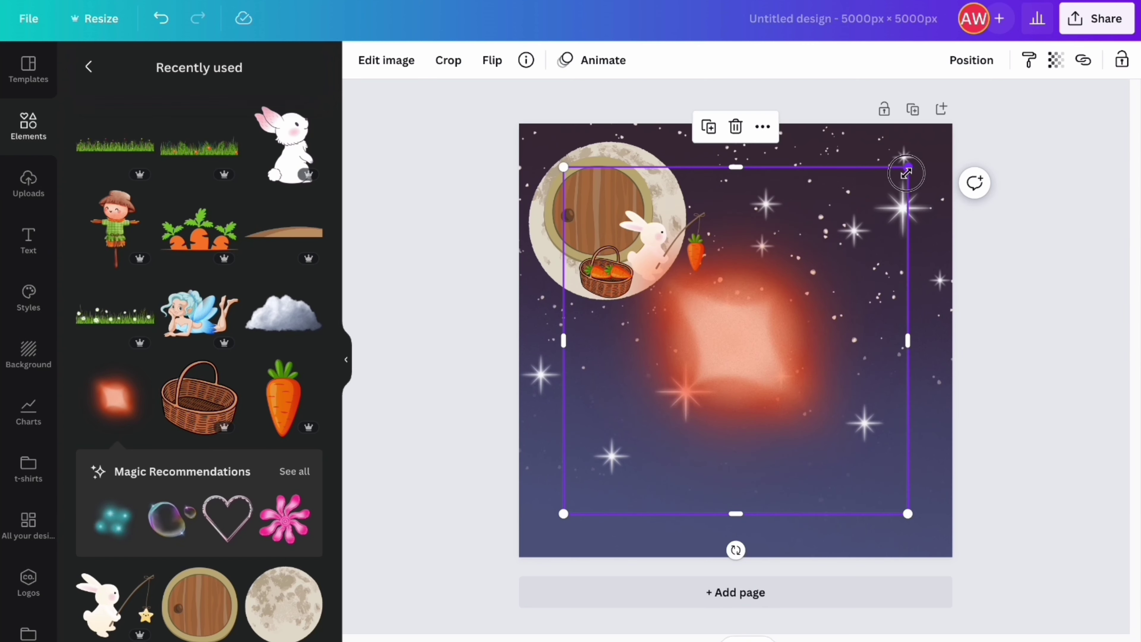
pyautogui.moveTo(907, 173); pyautogui.dragTo(612, 502)
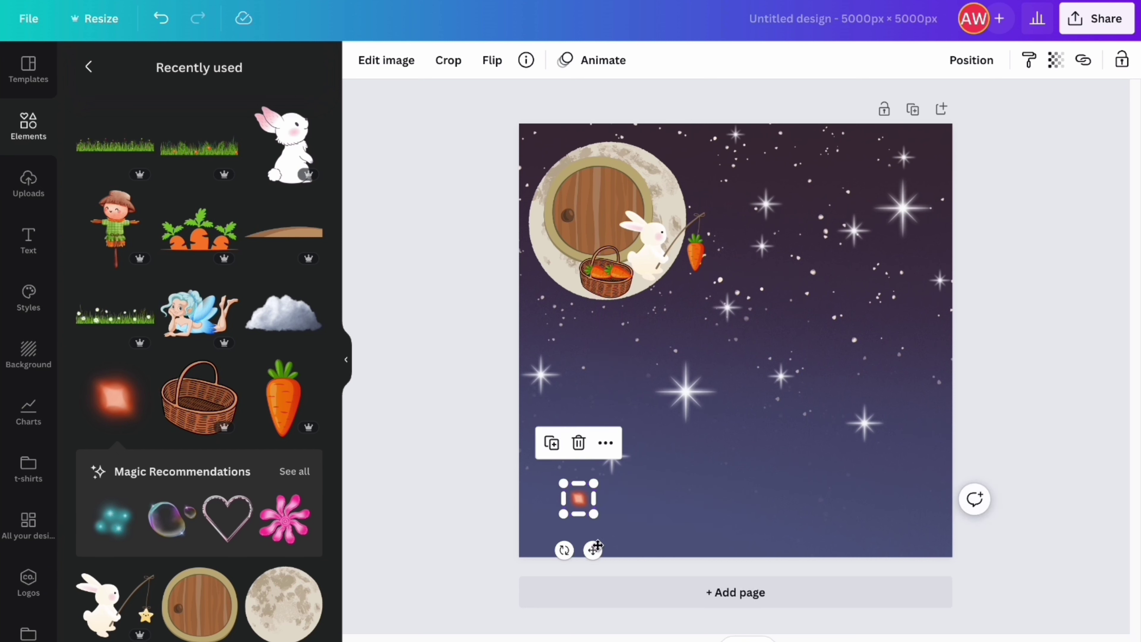
pyautogui.moveTo(598, 550); pyautogui.dragTo(653, 256)
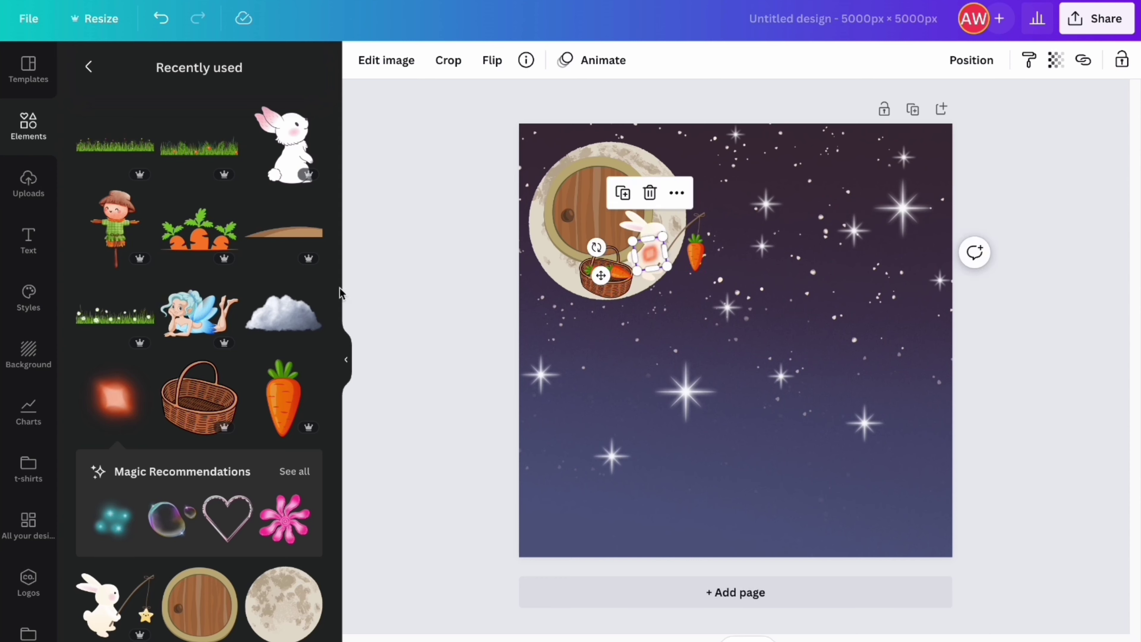
# Add the grey cloud, shrink it into the upper-right part of the sky and flip it vertically
pyautogui.click(297, 319)
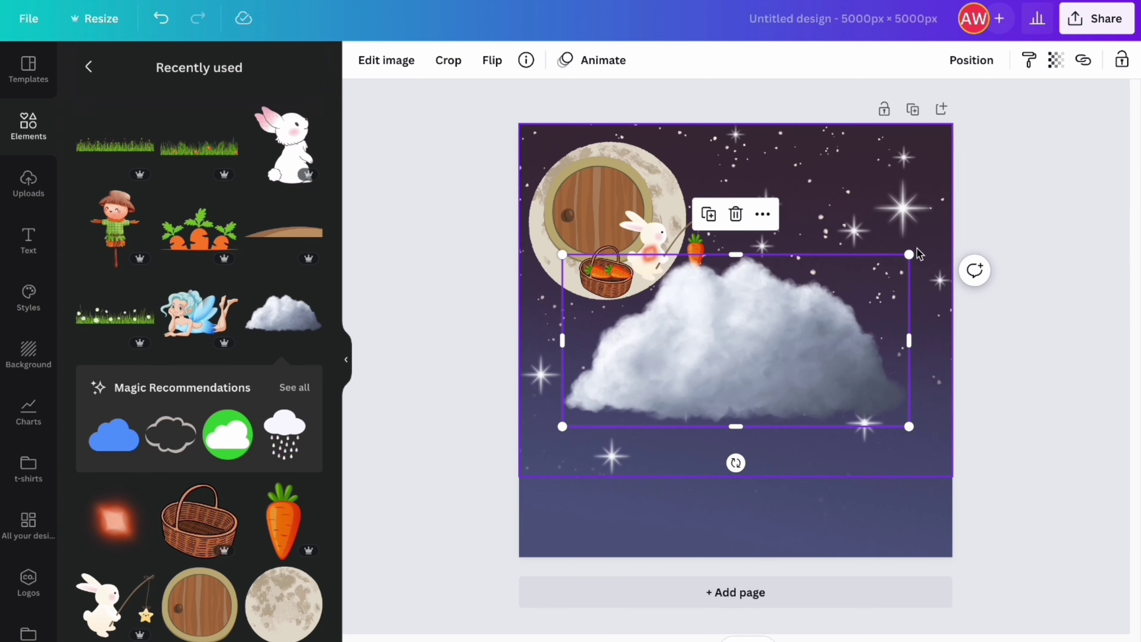
pyautogui.moveTo(910, 255); pyautogui.dragTo(870, 181)
pyautogui.click(492, 59)
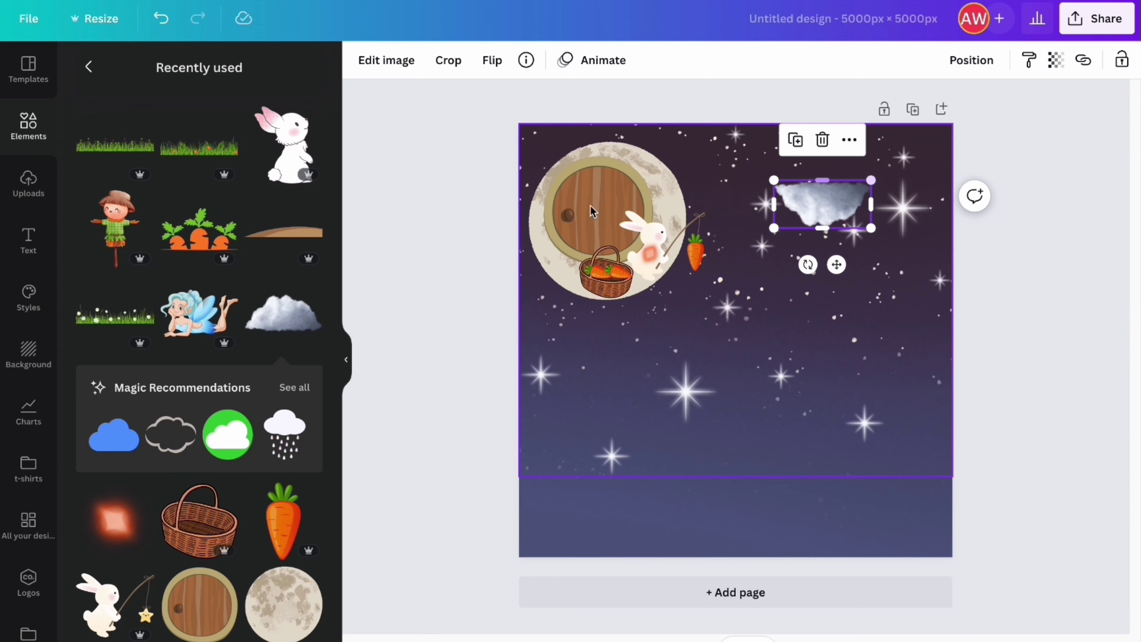
# Add the blue-haired fairy, shrink her and lay her on top of the cloud
pyautogui.click(232, 308)
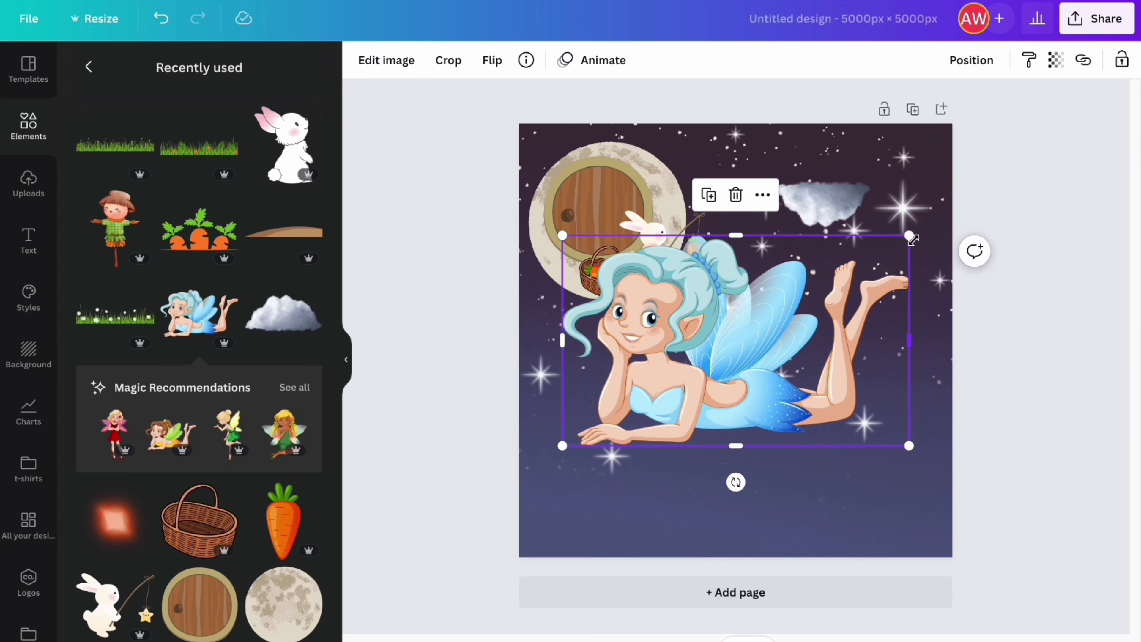
pyautogui.moveTo(911, 237); pyautogui.dragTo(654, 391)
pyautogui.moveTo(606, 425); pyautogui.dragTo(831, 174)
pyautogui.moveTo(877, 140); pyautogui.dragTo(859, 151)
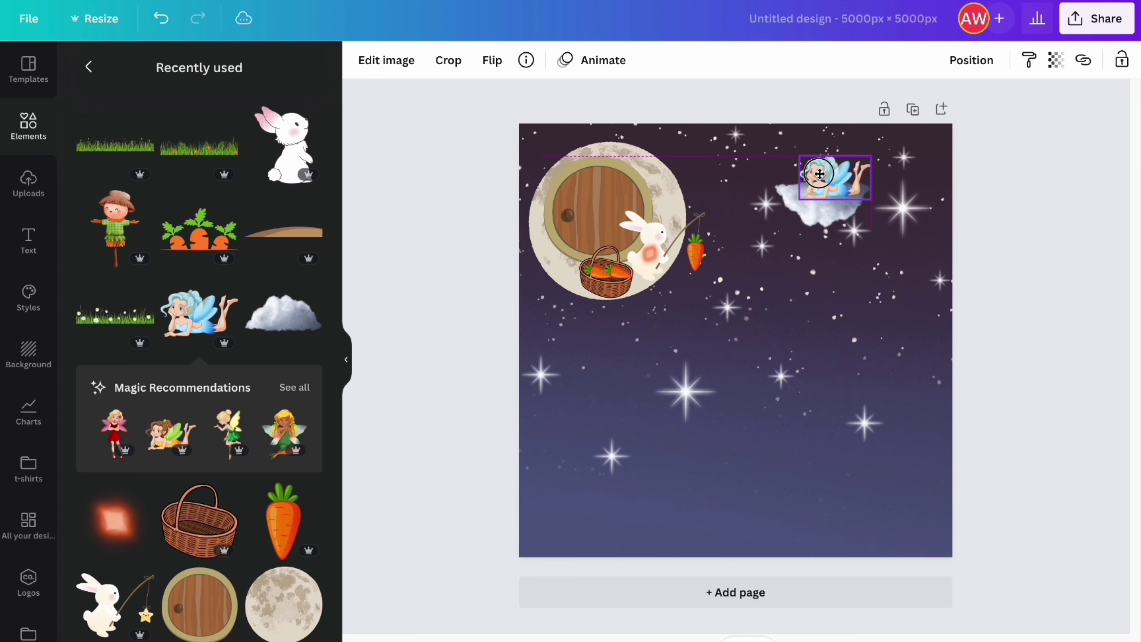
# Add the daisy grass strip, enlarge it along the lower part of the scene and extend it past the right page edge with a copy
pyautogui.click(115, 317)
pyautogui.moveTo(737, 341); pyautogui.dragTo(603, 488)
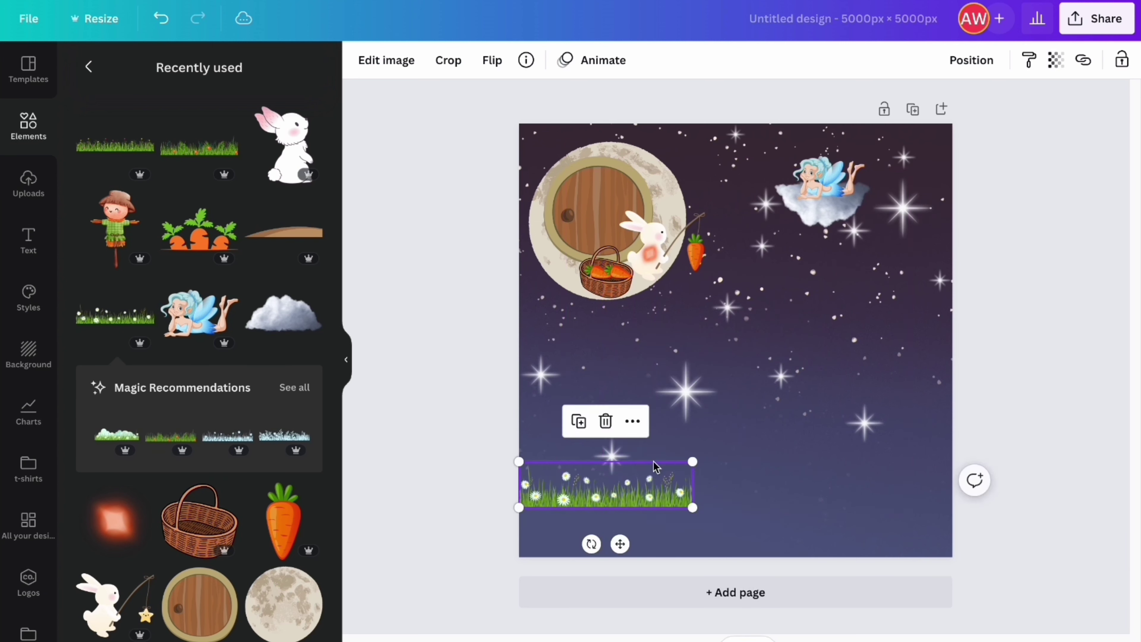
pyautogui.moveTo(690, 468); pyautogui.dragTo(814, 313)
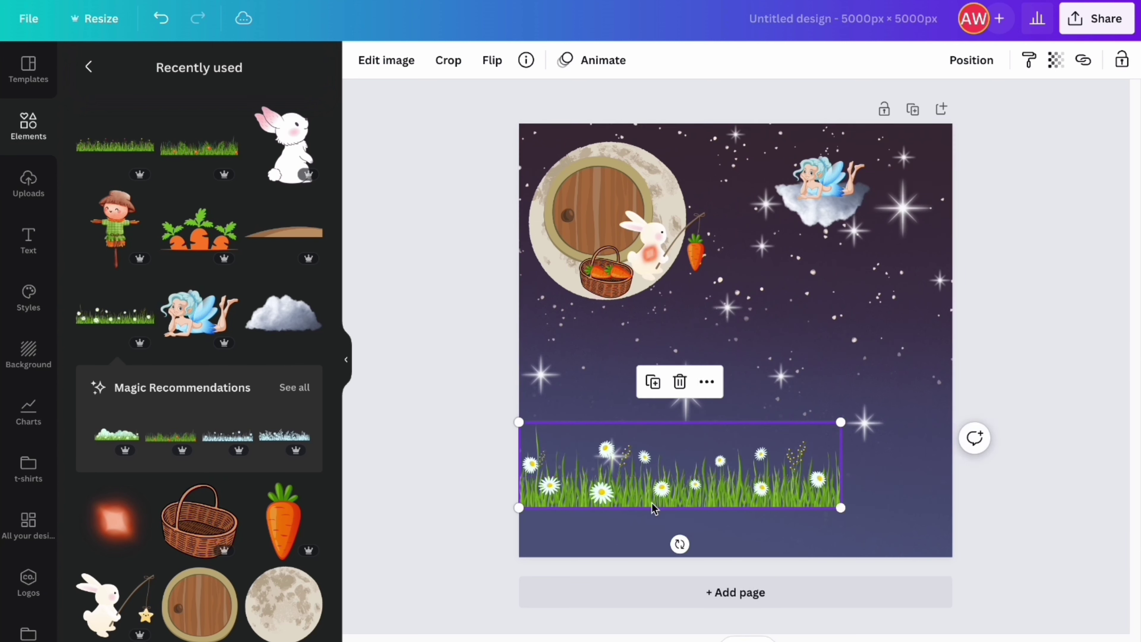
pyautogui.moveTo(651, 506); pyautogui.dragTo(651, 496)
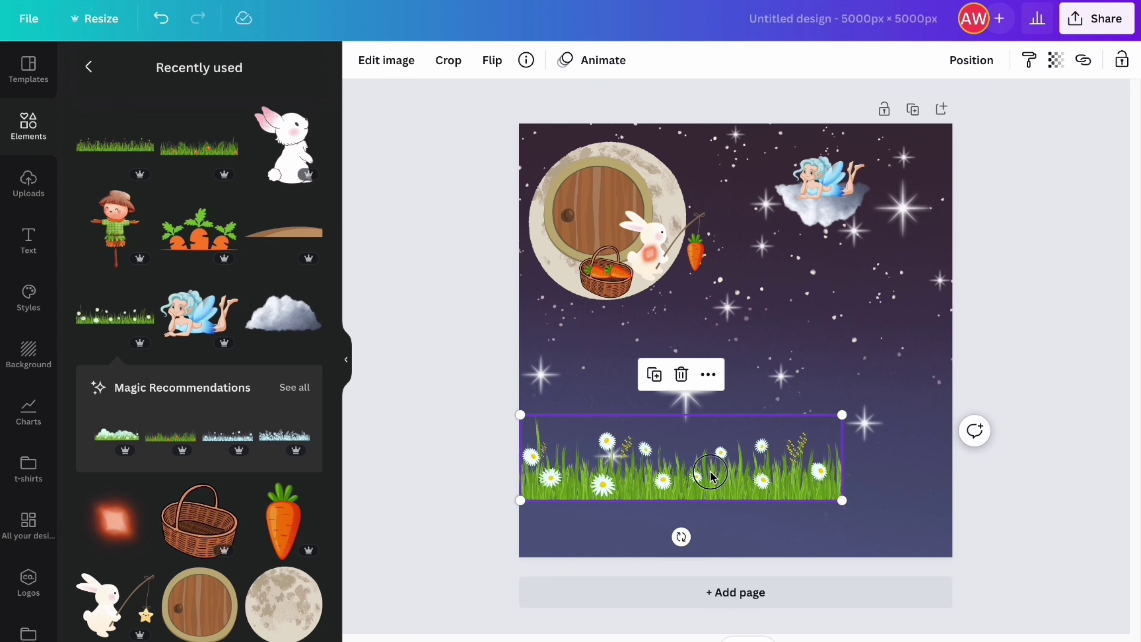
pyautogui.moveTo(711, 476); pyautogui.dragTo(856, 463)
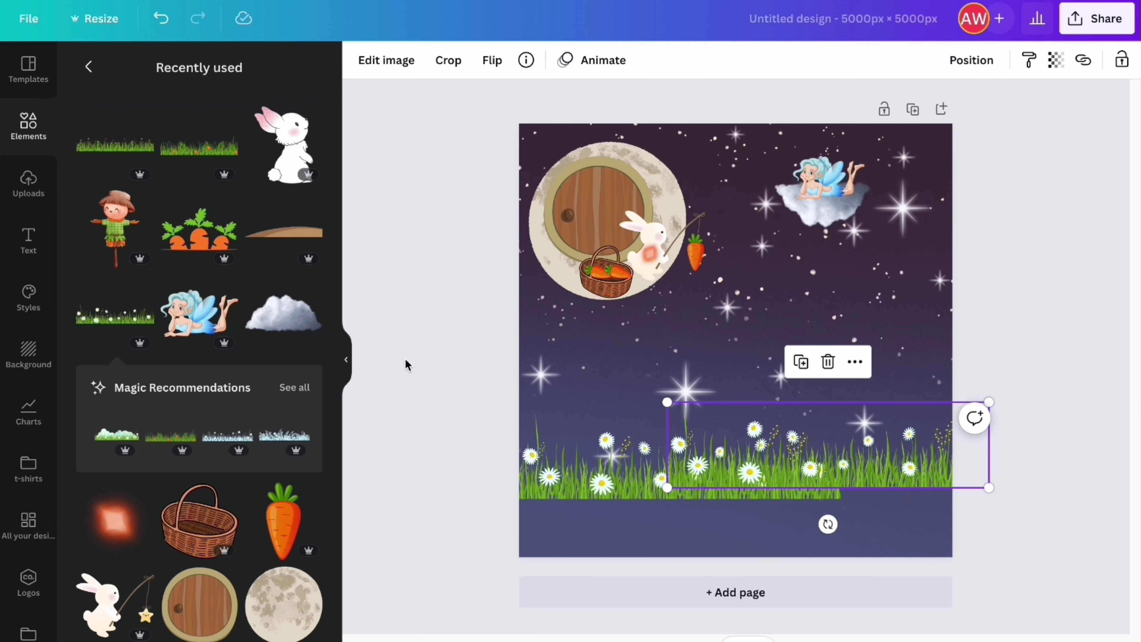
# Add the brown soil mound and enlarge it to span the full page width along the page's bottom edge
pyautogui.click(306, 238)
pyautogui.moveTo(757, 334); pyautogui.dragTo(624, 533)
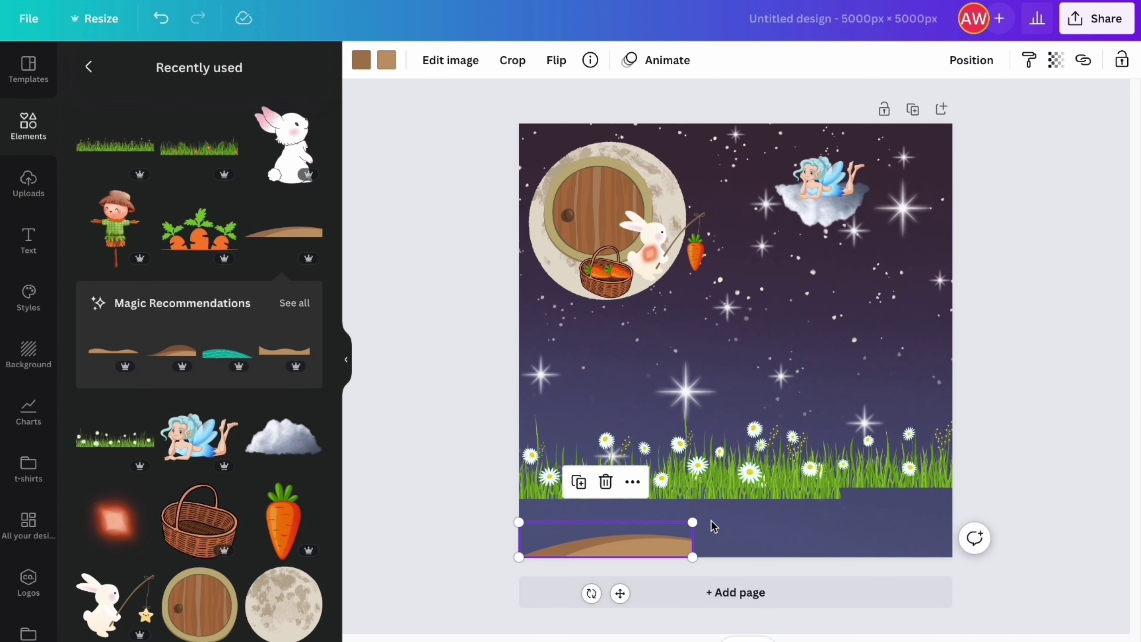
pyautogui.moveTo(691, 523); pyautogui.dragTo(943, 443)
# Lower both daisy grass strips behind the soil mound and enlarge the left one so the grass follows the ground
pyautogui.moveTo(624, 448); pyautogui.dragTo(622, 498)
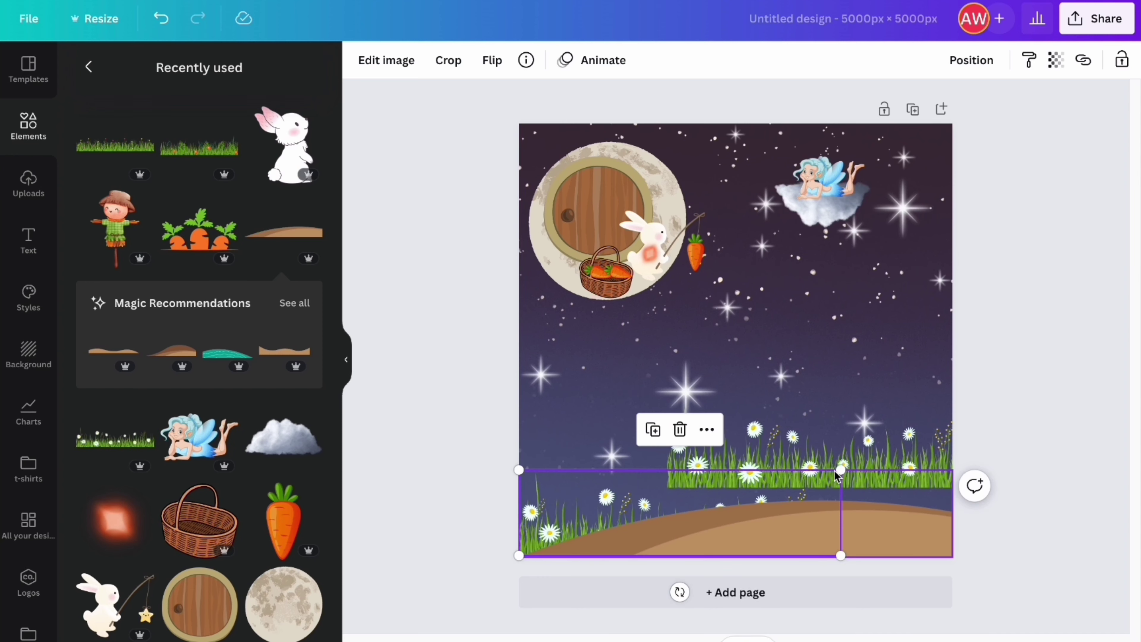
pyautogui.moveTo(840, 468); pyautogui.dragTo(940, 394)
pyautogui.click(857, 429)
pyautogui.moveTo(857, 429); pyautogui.dragTo(853, 465)
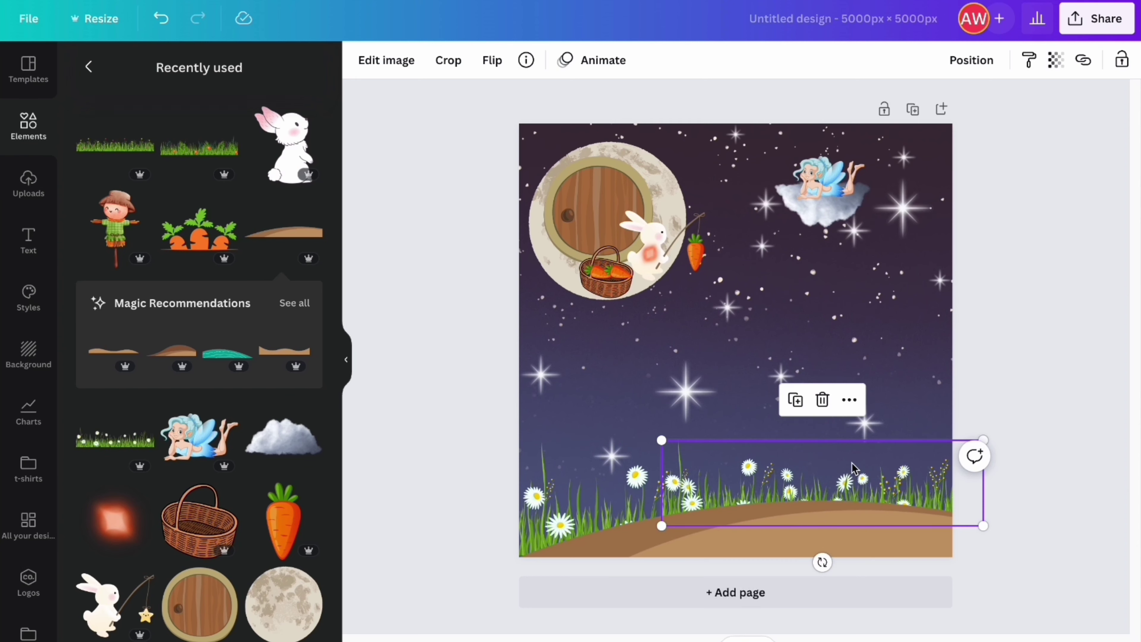
# Add the carrot patch graphic, shrink it and repeat it as a row of five clumps along the soil mound's upper edge
pyautogui.click(199, 230)
pyautogui.moveTo(823, 295); pyautogui.dragTo(667, 523)
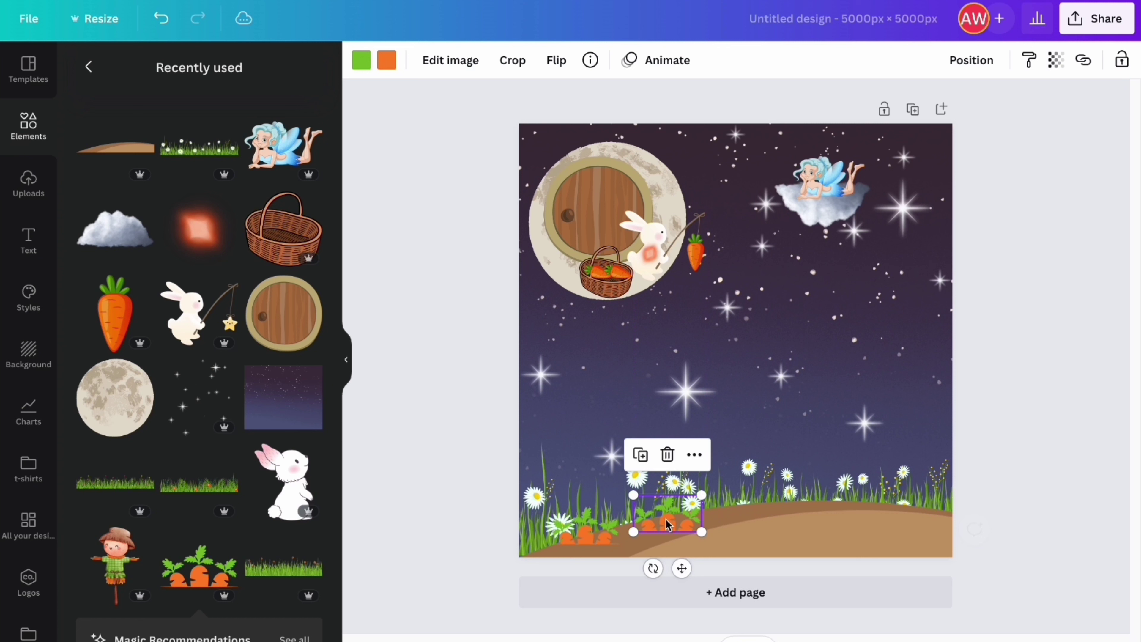
pyautogui.click(645, 462)
pyautogui.moveTo(756, 509); pyautogui.dragTo(755, 507)
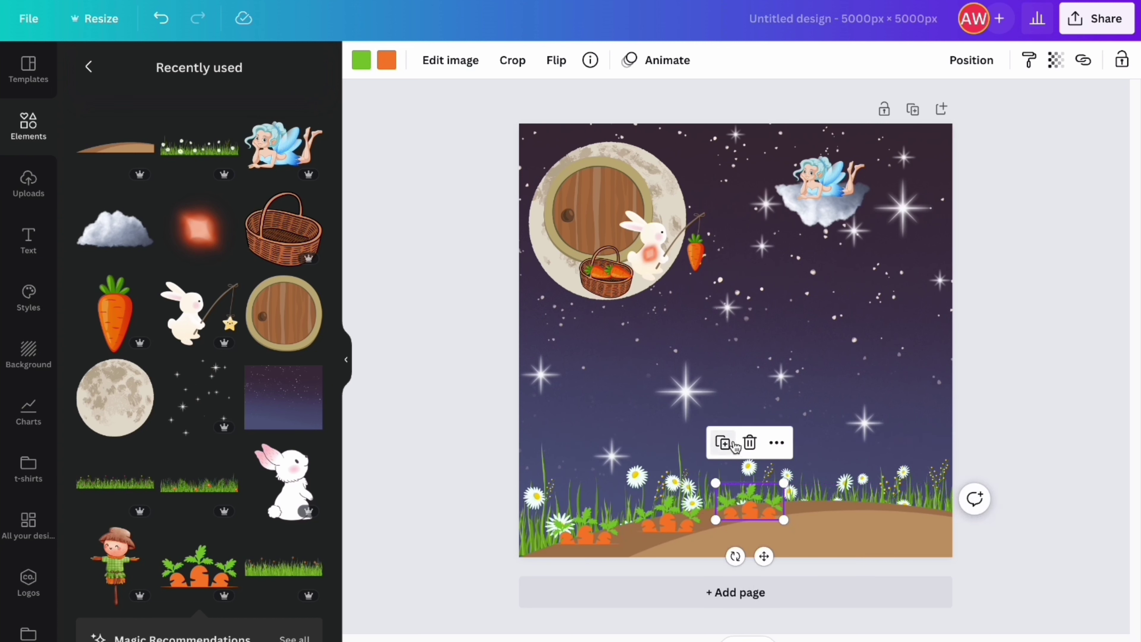
pyautogui.click(722, 442)
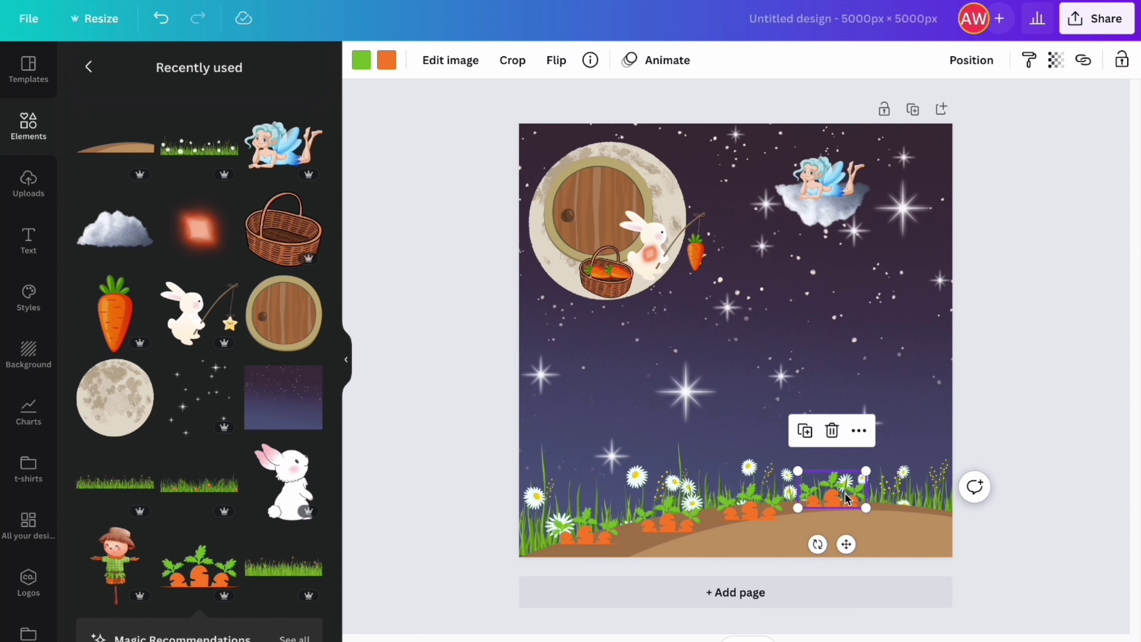
pyautogui.click(805, 430)
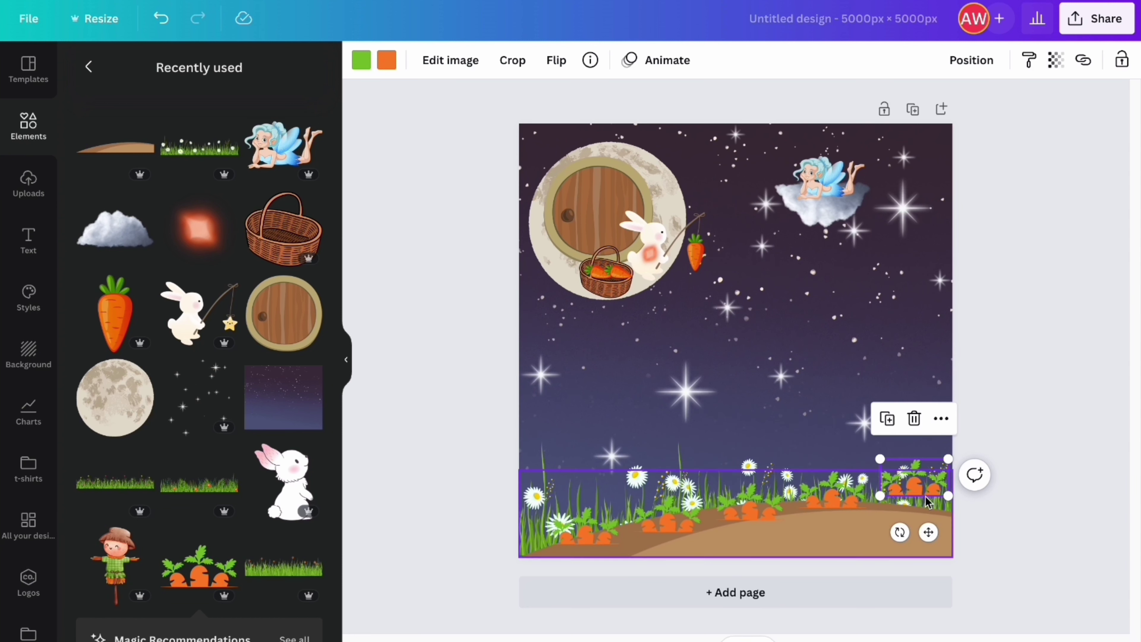
pyautogui.moveTo(925, 483); pyautogui.dragTo(933, 497)
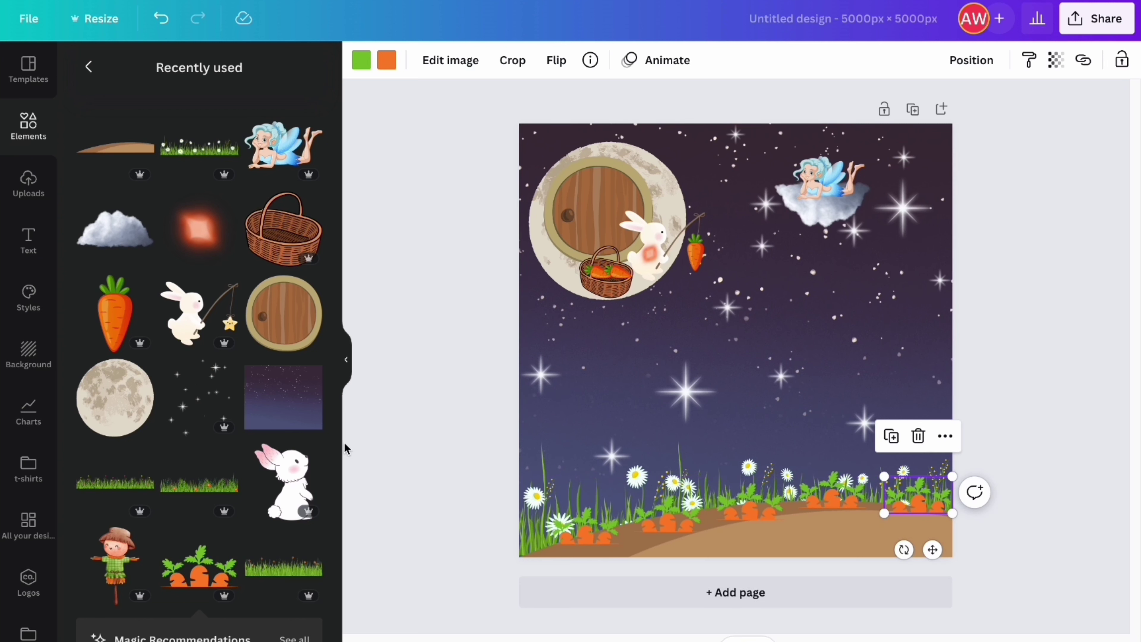
# Add the sitting white rabbit, shrink it, flip it horizontally and place it among the carrots on the mound's right side
pyautogui.click(265, 474)
pyautogui.moveTo(802, 254); pyautogui.dragTo(732, 344)
pyautogui.moveTo(707, 381); pyautogui.dragTo(869, 475)
pyautogui.moveTo(896, 437); pyautogui.dragTo(884, 451)
pyautogui.click(642, 68)
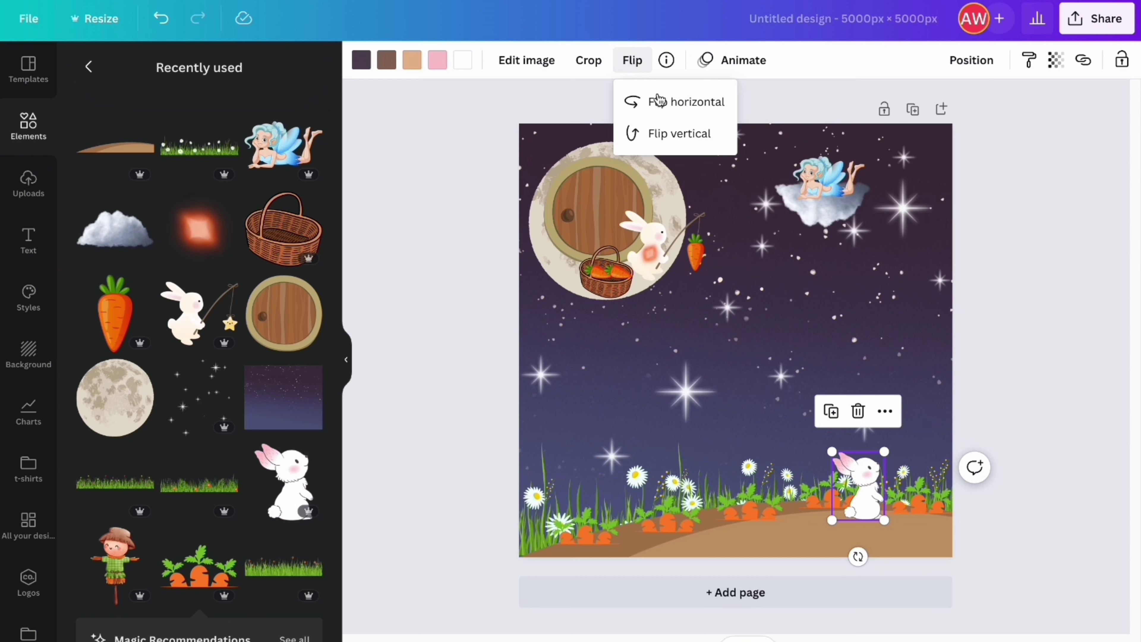
pyautogui.click(664, 115)
pyautogui.moveTo(856, 491); pyautogui.dragTo(865, 490)
# Duplicate the carrot hanging from the fishing rod and lay the copy on the soil beside the sitting rabbit
pyautogui.click(703, 262)
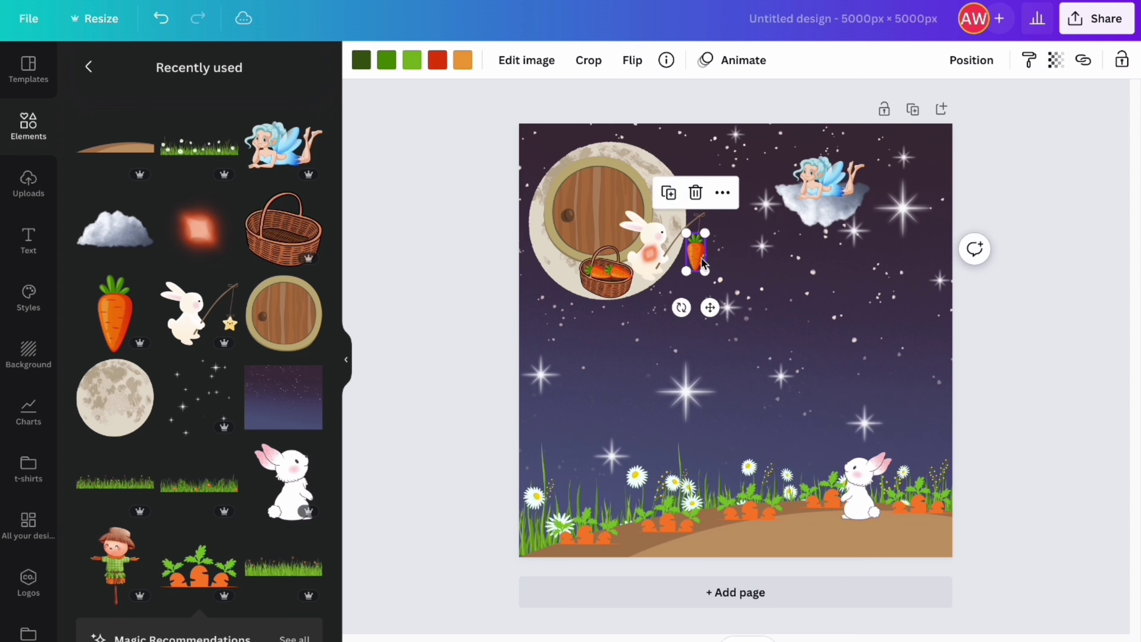
pyautogui.click(675, 197)
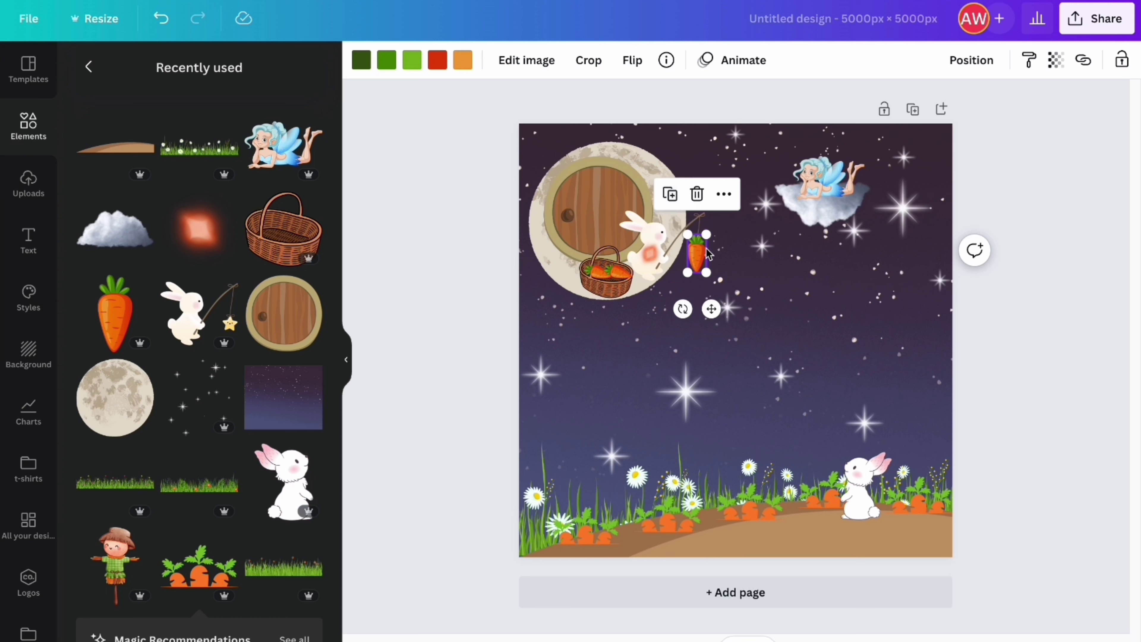
pyautogui.moveTo(712, 315); pyautogui.dragTo(841, 518)
# Fill the lower part of the soil mound with a second row of carrot patch copies across the page
pyautogui.click(678, 535)
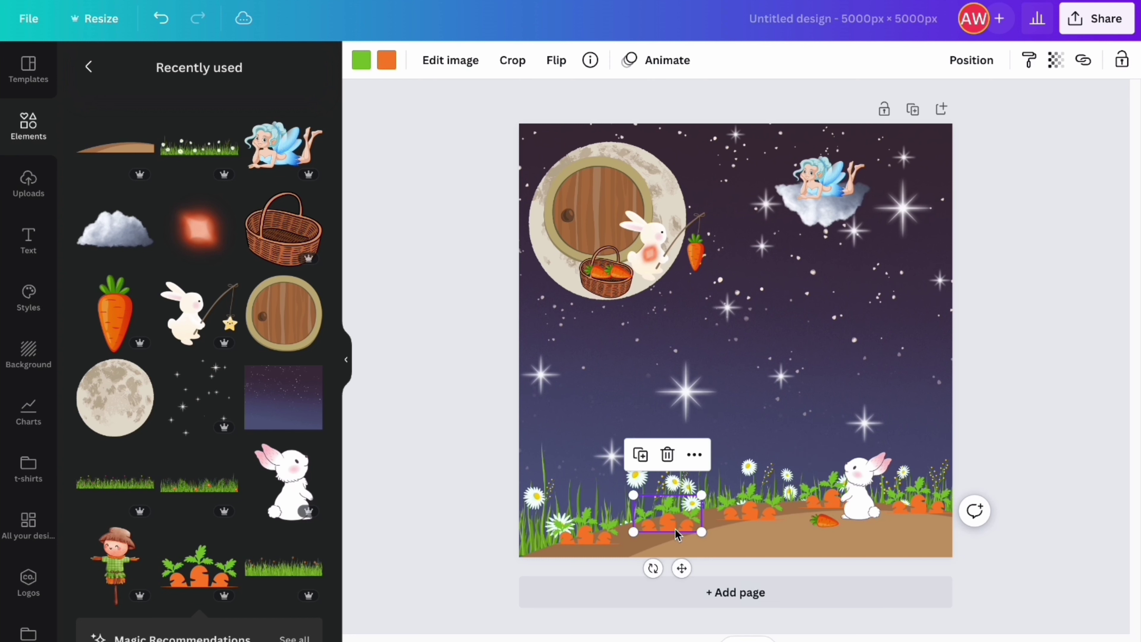
pyautogui.moveTo(673, 494); pyautogui.dragTo(781, 533)
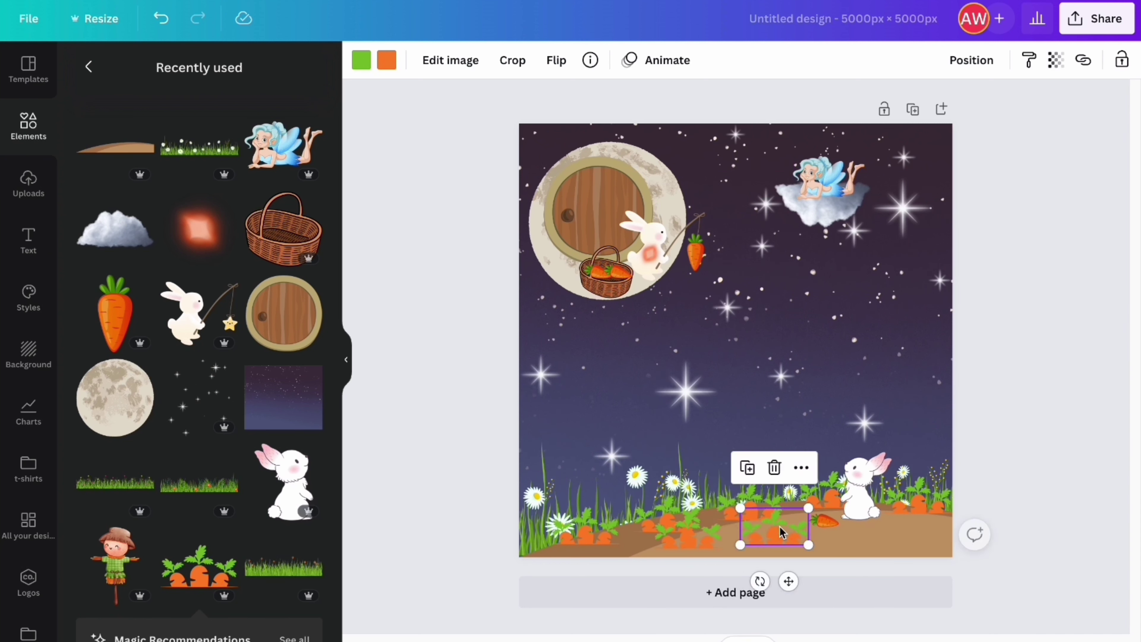
pyautogui.click(754, 473)
pyautogui.moveTo(867, 537); pyautogui.dragTo(854, 543)
pyautogui.click(825, 471)
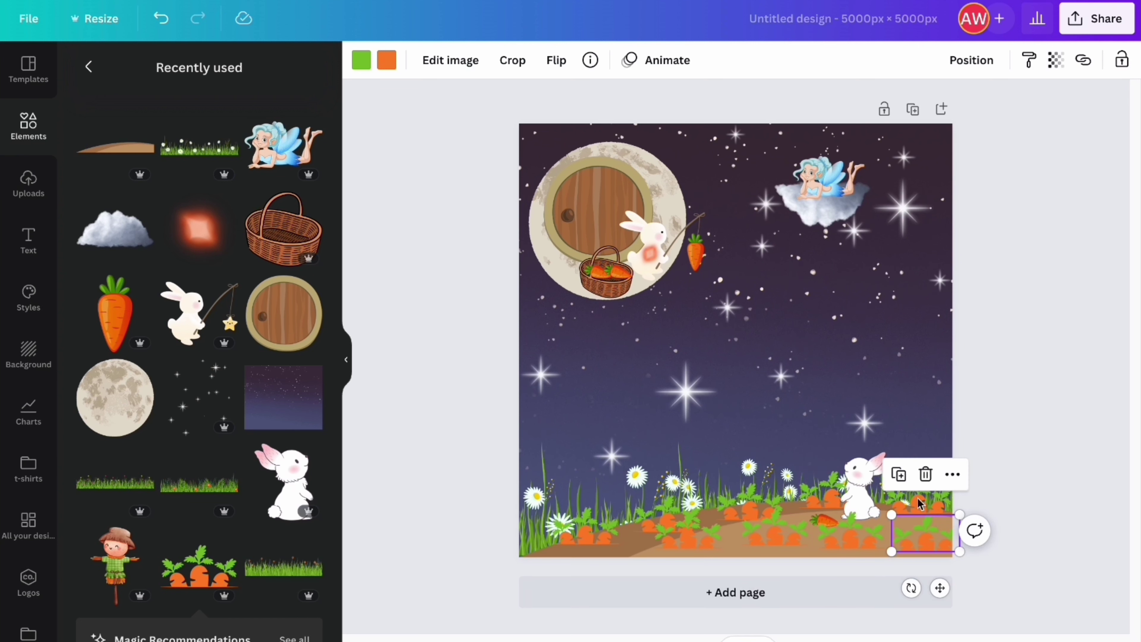
pyautogui.click(930, 558)
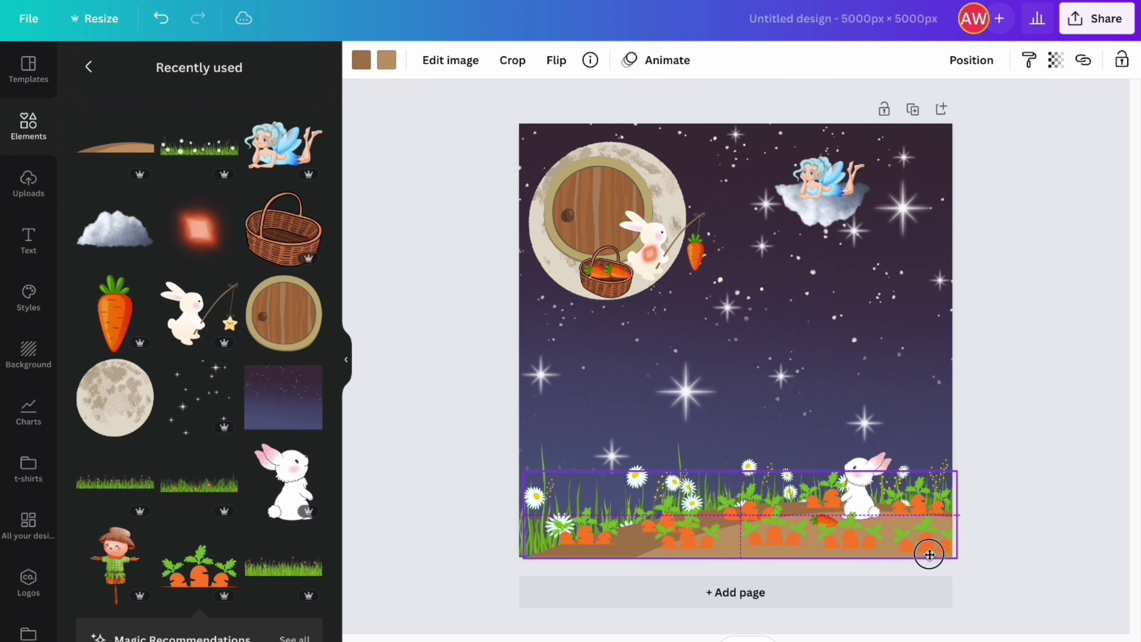
pyautogui.moveTo(927, 536)
pyautogui.mouseDown()
pyautogui.moveTo(925, 521)
pyautogui.moveTo(912, 548)
pyautogui.mouseUp()
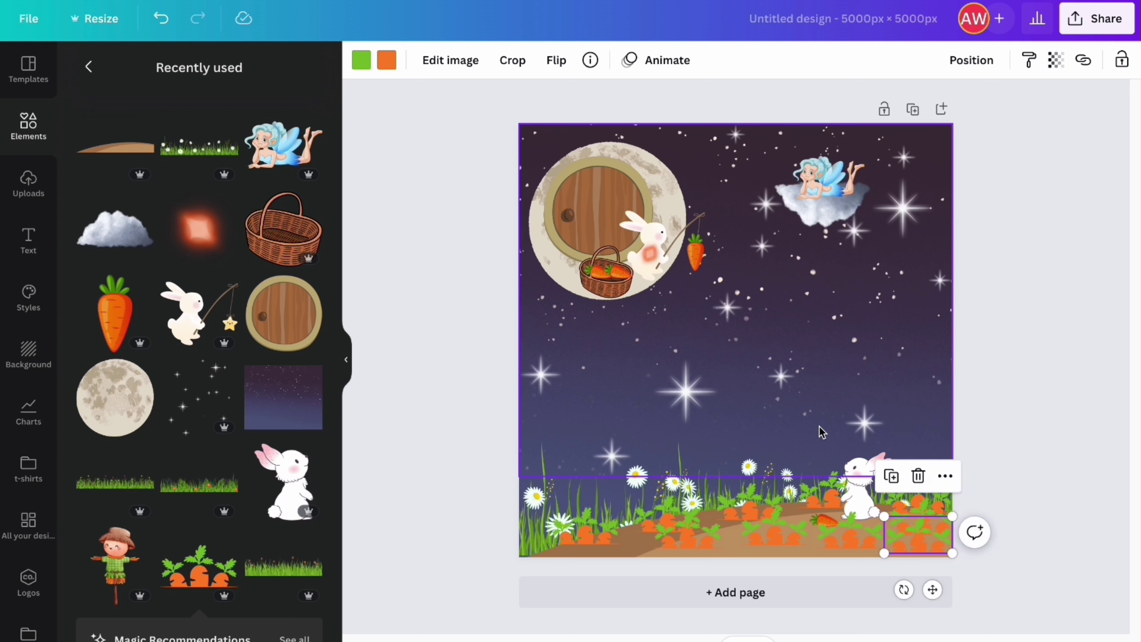
pyautogui.moveTo(914, 518); pyautogui.dragTo(628, 532)
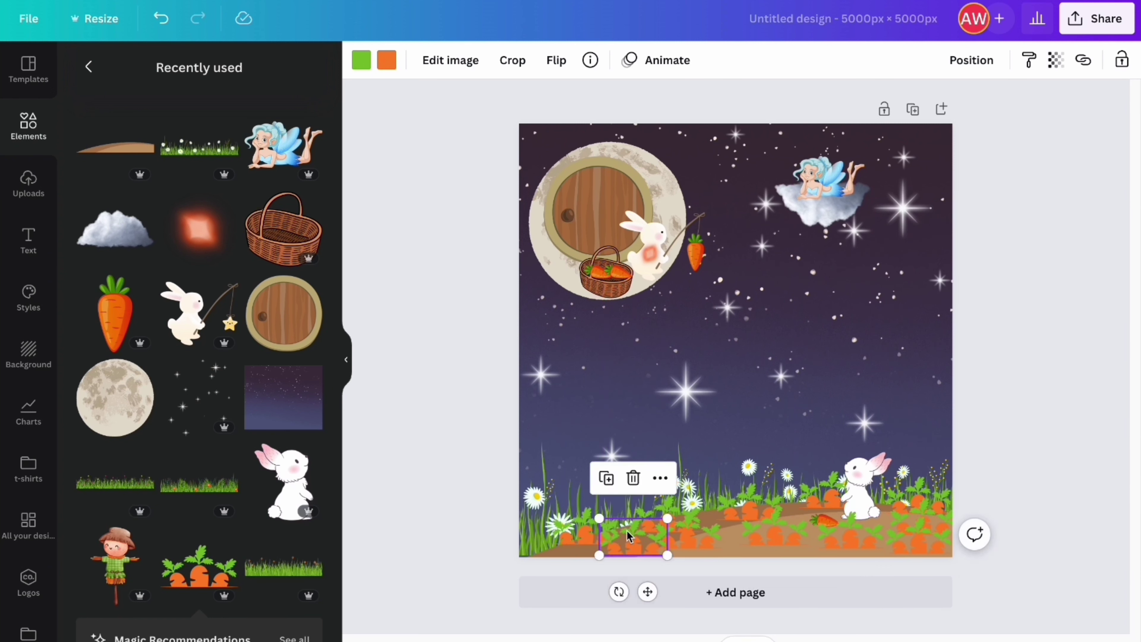
# Add the scarecrow, shrink it and stand it in the middle of the carrot field
pyautogui.click(123, 554)
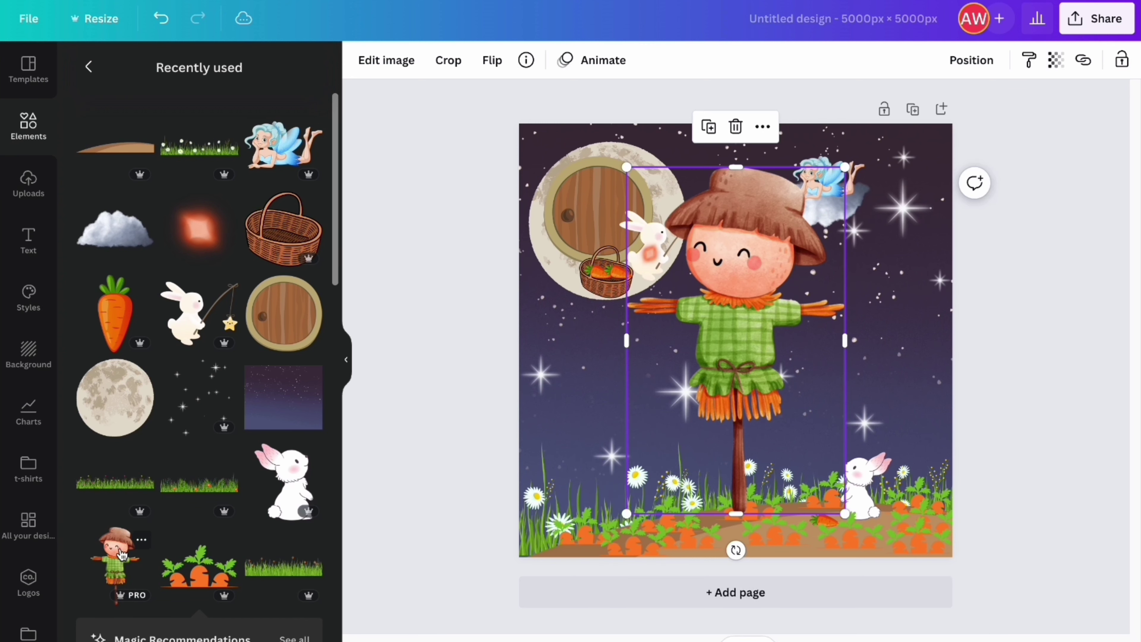
pyautogui.moveTo(844, 168); pyautogui.dragTo(772, 384)
pyautogui.moveTo(680, 413); pyautogui.dragTo(738, 445)
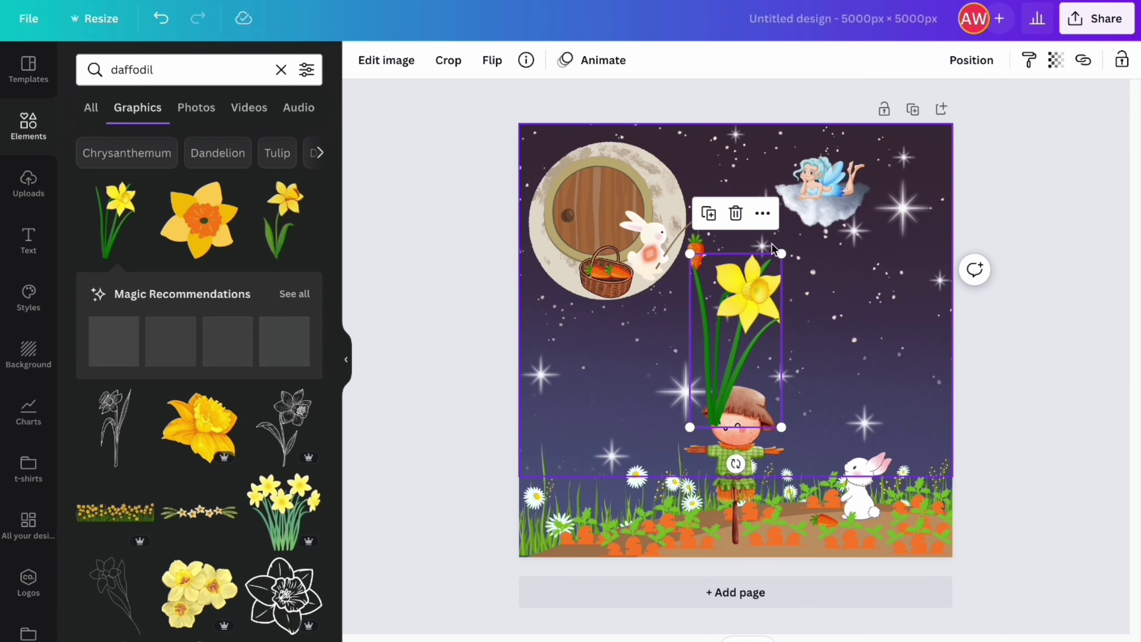
# Add a yellow daffodil, shrink it into the left part of the field and place a copy right of the scarecrow
pyautogui.moveTo(784, 258); pyautogui.dragTo(603, 503)
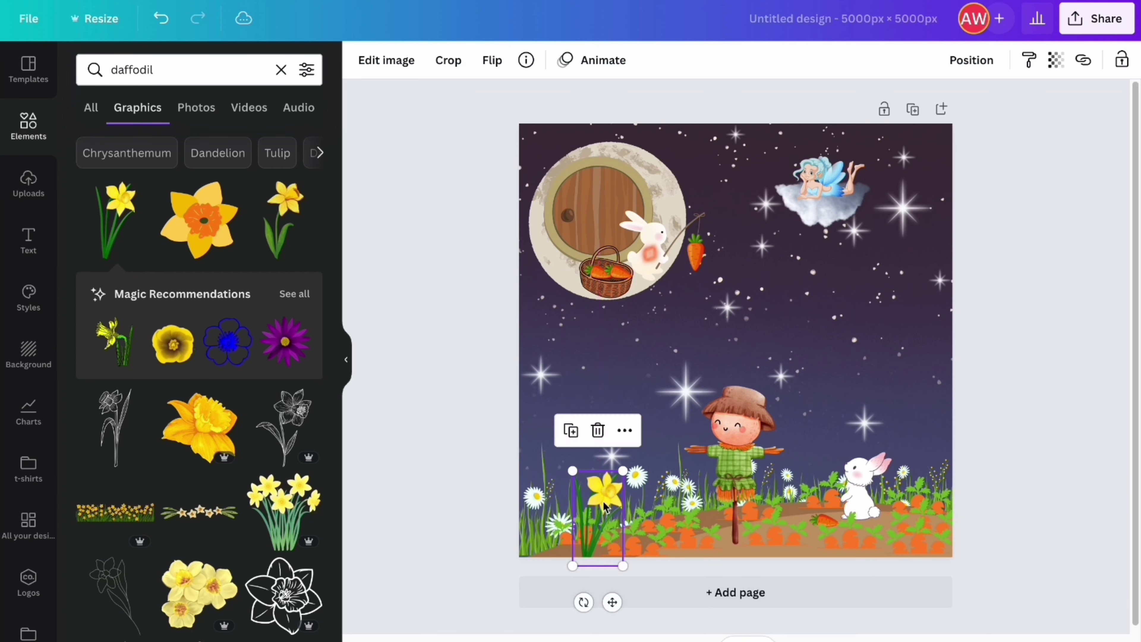
pyautogui.click(570, 432)
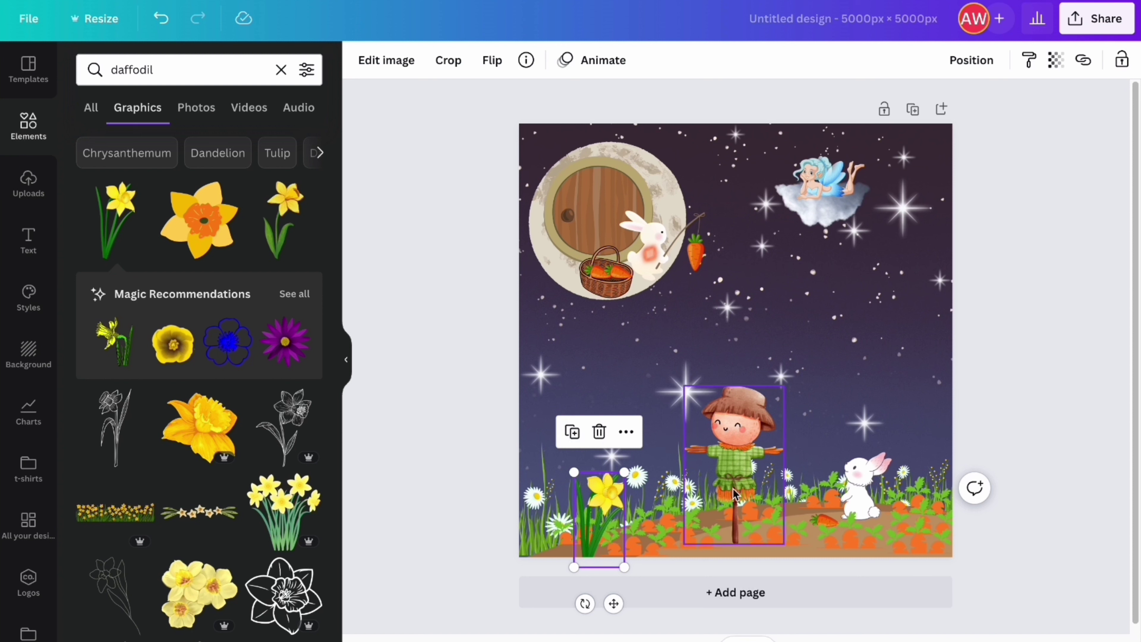
pyautogui.moveTo(724, 509); pyautogui.dragTo(779, 495)
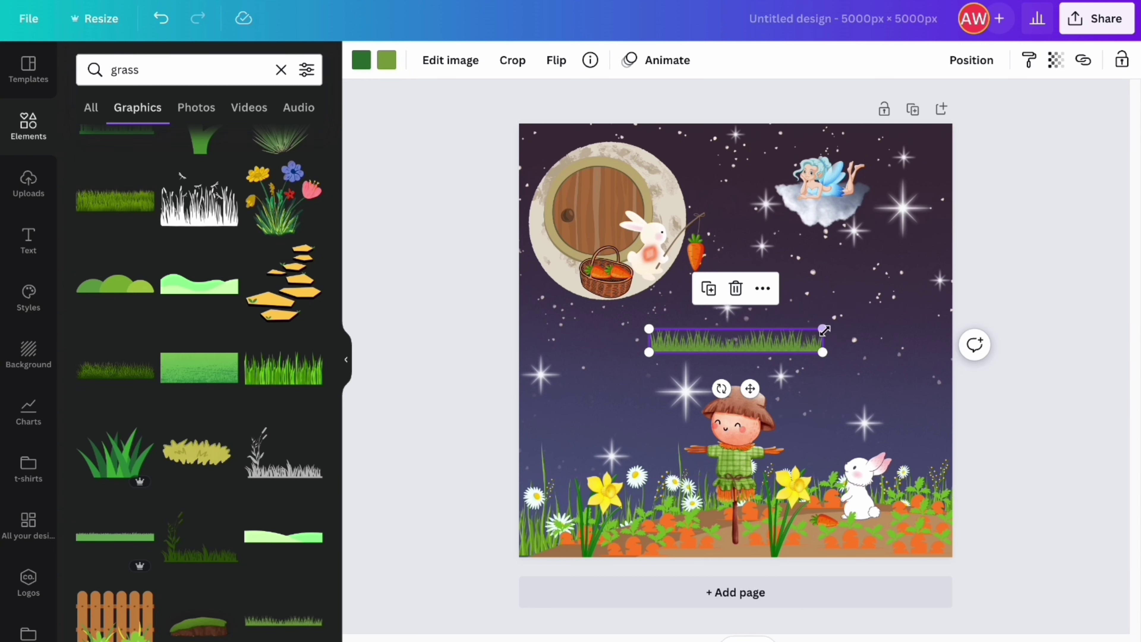
# Stretch the green grass strip across the page width, lower it along the bottom edge and preview the scene full screen
pyautogui.moveTo(825, 331); pyautogui.dragTo(947, 472)
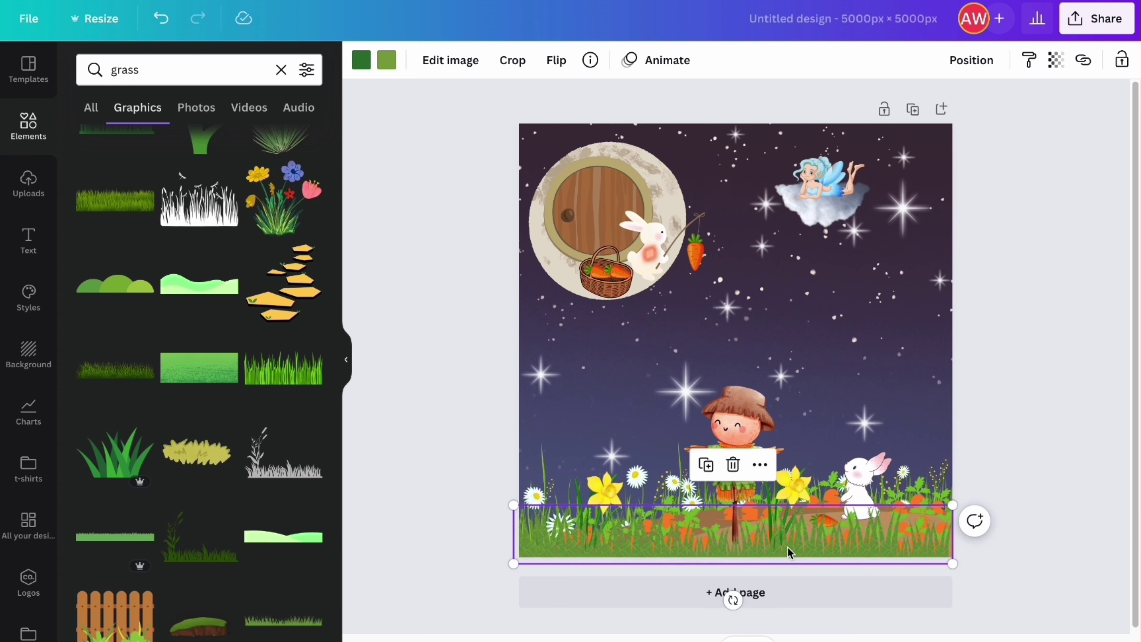
pyautogui.moveTo(778, 534); pyautogui.dragTo(779, 563)
pyautogui.click(981, 381)
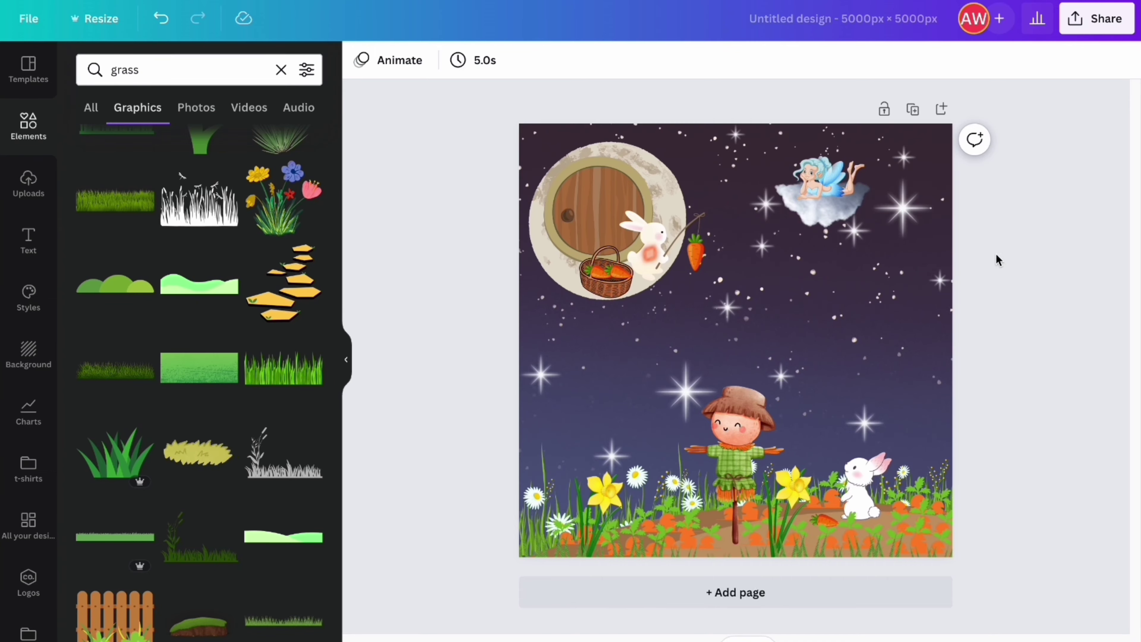
pyautogui.hotkey('ctrl', 'alt', 'p')
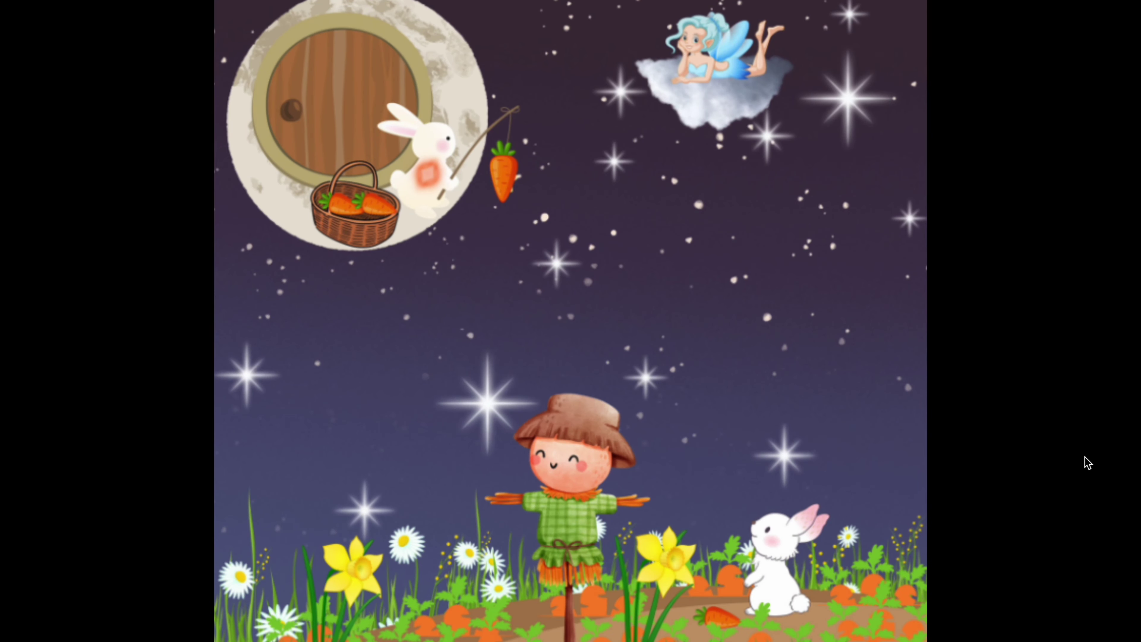